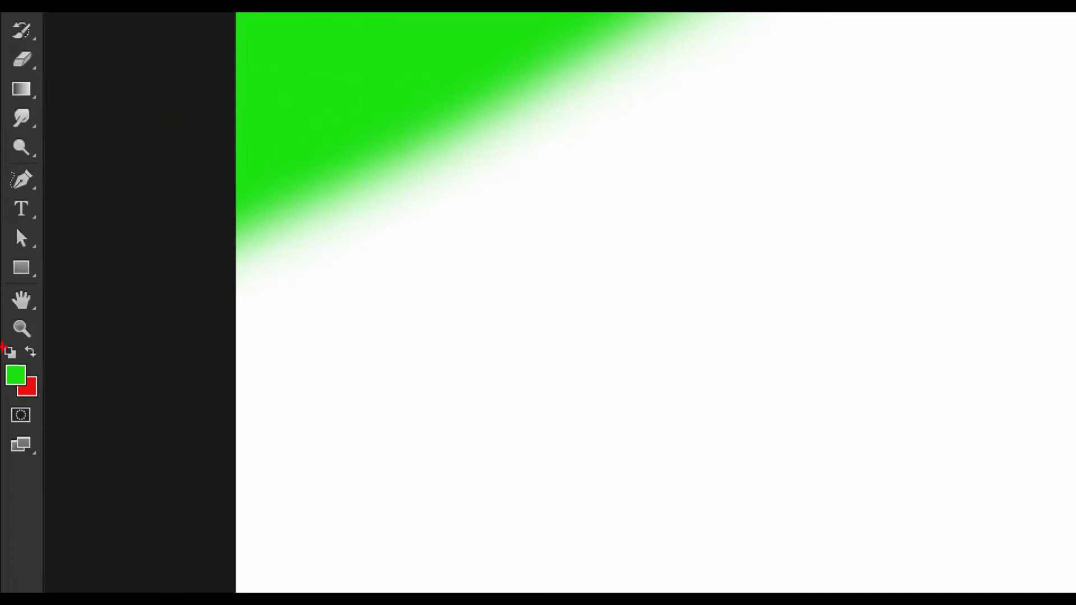
- Undo the green brush stroke so the canvas is blank
{"action": "left_click_drag", "start_coordinate": [3, 342], "coordinate": [69, 404]}
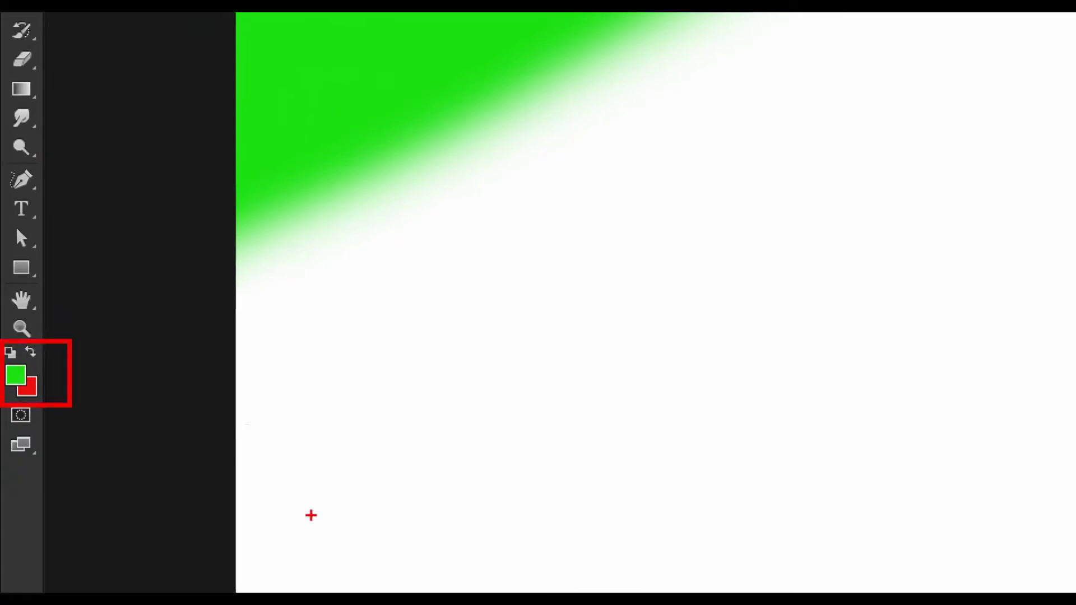
{"action": "key", "text": "Escape"}
{"action": "key", "text": "ctrl+z"}
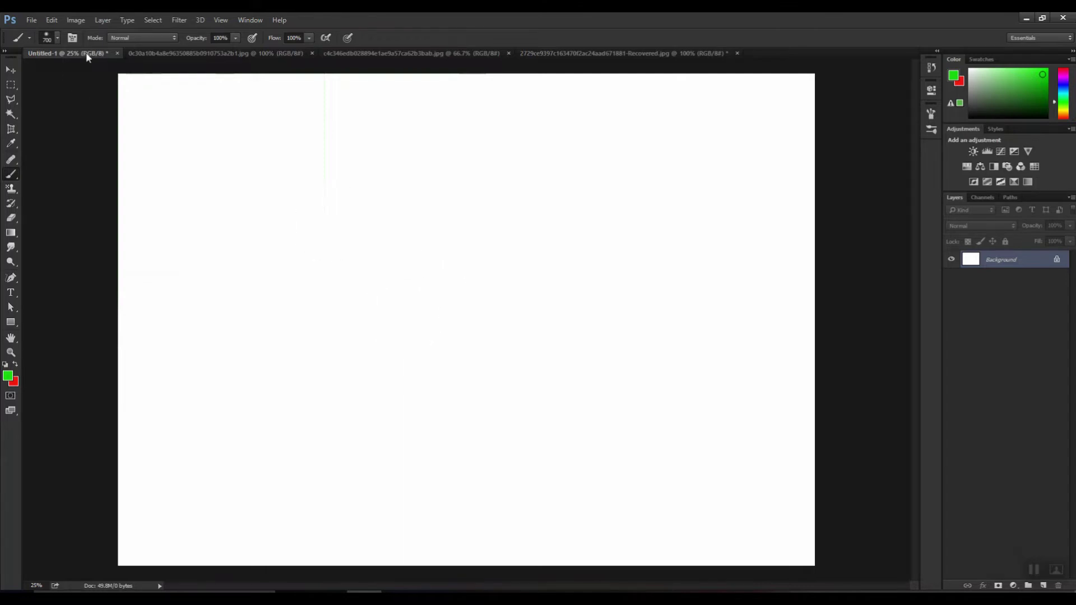
- Reduce the brush size to 235 px in the brush settings
{"action": "left_click", "coordinate": [59, 38]}
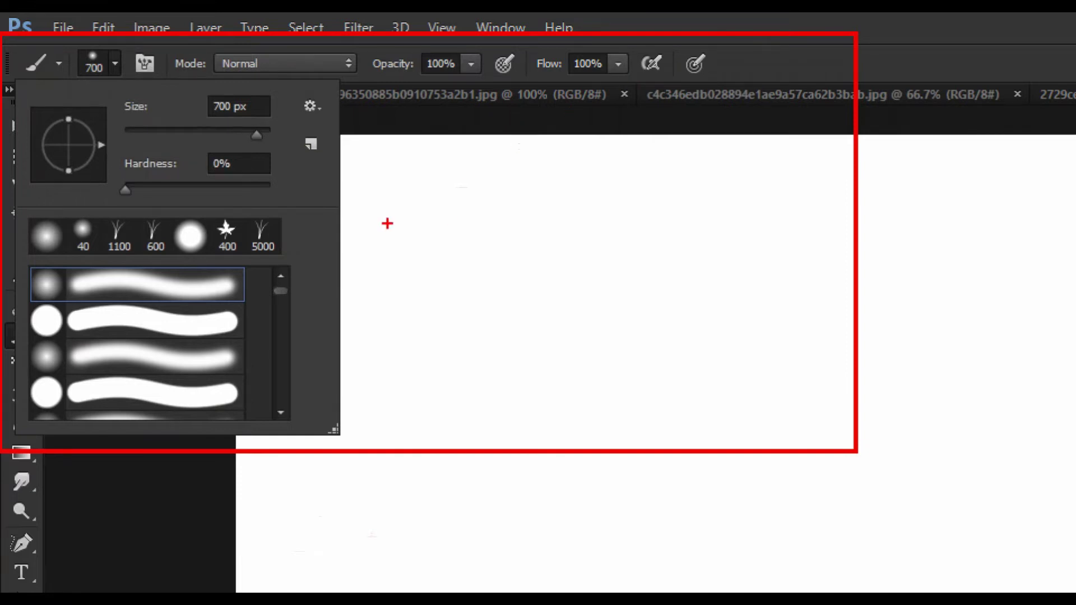
{"action": "key", "text": "Escape"}
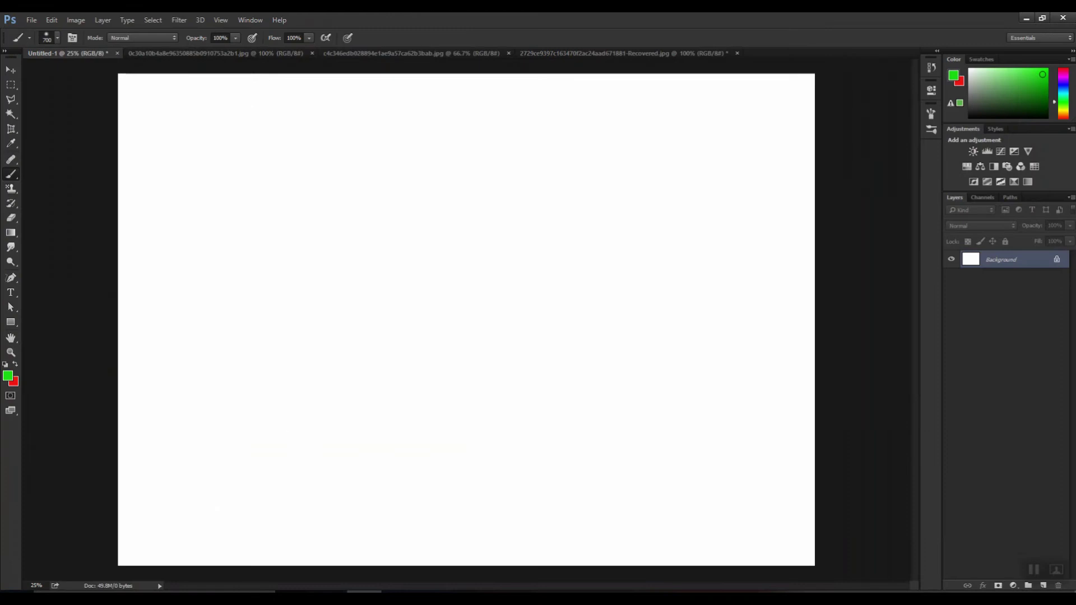
{"action": "left_click", "coordinate": [57, 40]}
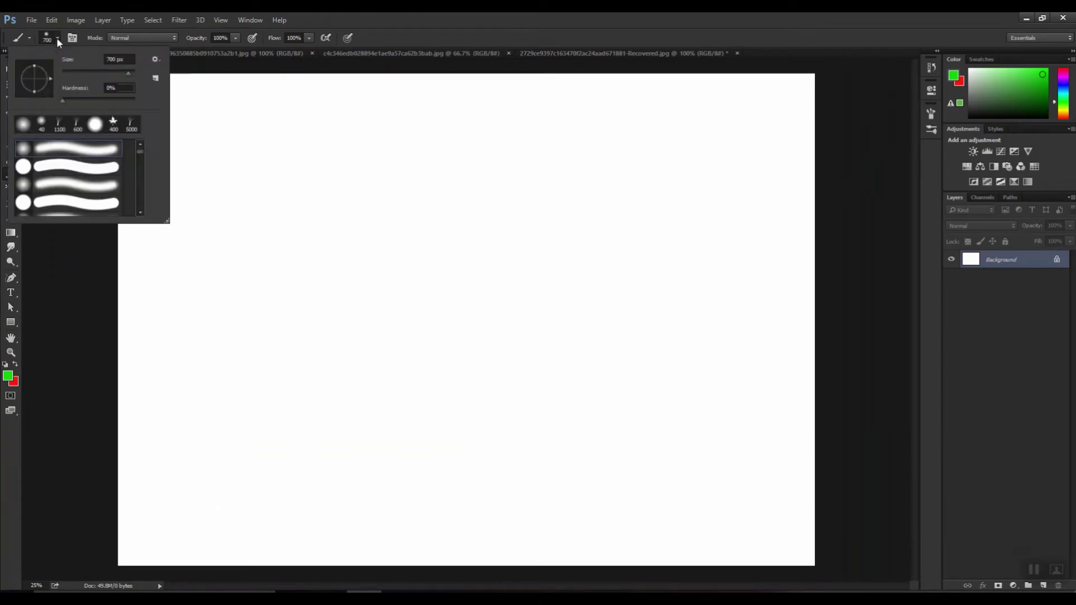
{"action": "mouse_move", "coordinate": [87, 71]}
{"action": "left_mouse_down"}
{"action": "mouse_move", "coordinate": [66, 68]}
{"action": "mouse_move", "coordinate": [122, 78]}
{"action": "mouse_move", "coordinate": [78, 71]}
{"action": "left_mouse_up"}
{"action": "left_click_drag", "start_coordinate": [86, 75], "coordinate": [118, 76]}
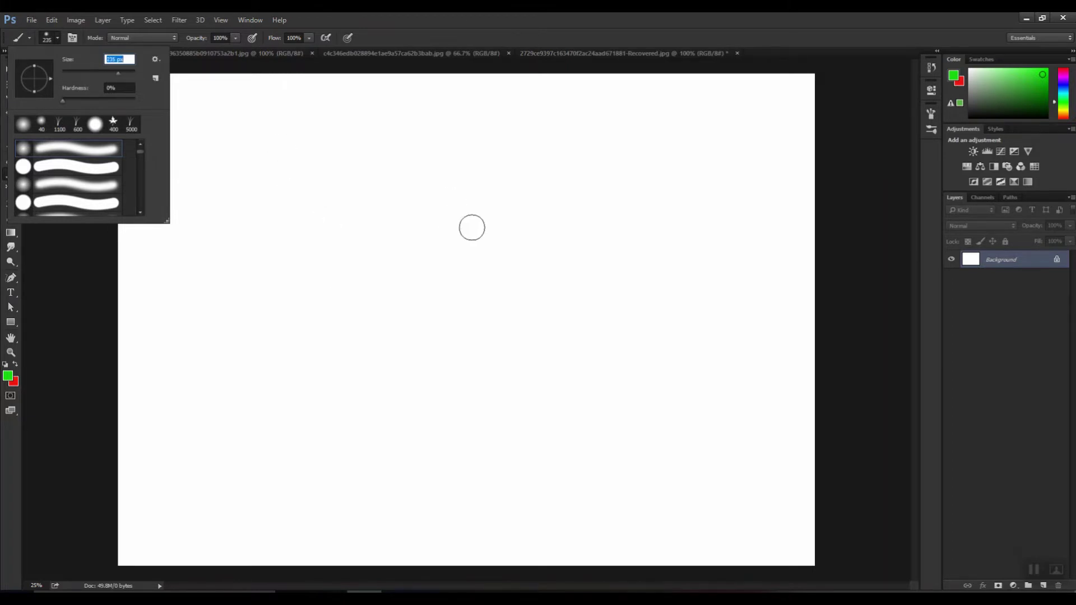
{"action": "key", "text": "Escape"}
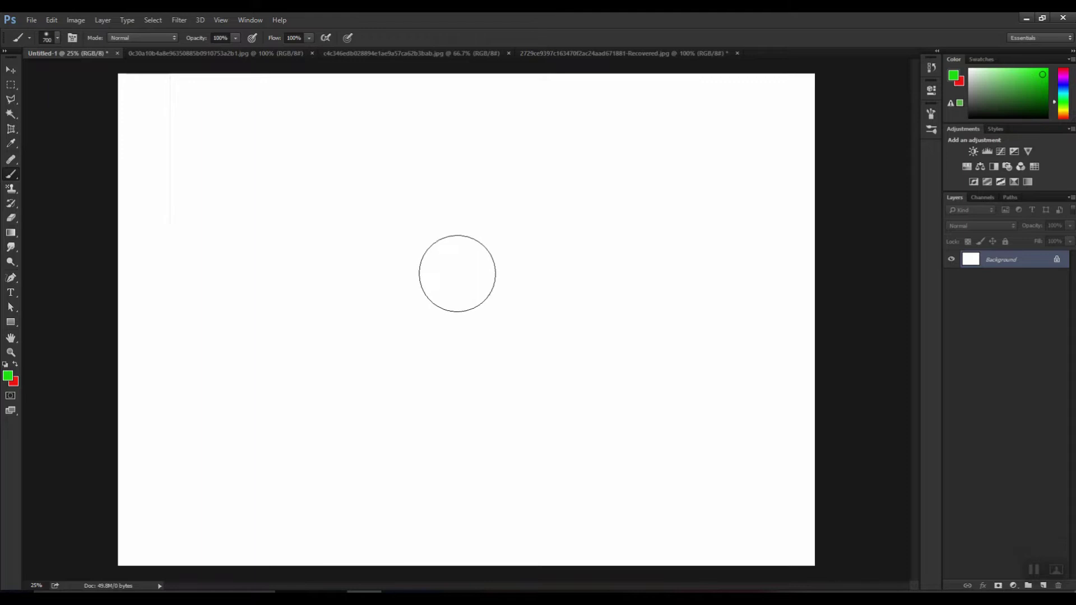
- Shrink the brush in increments down to 125 px
{"action": "key", "text": "bracketleft"}
{"action": "key", "text": "bracketleft"}
{"action": "key", "text": "bracketleft"}
{"action": "key", "text": "bracketleft"}
{"action": "key", "text": "bracketleft"}
{"action": "key", "text": "bracketleft"}
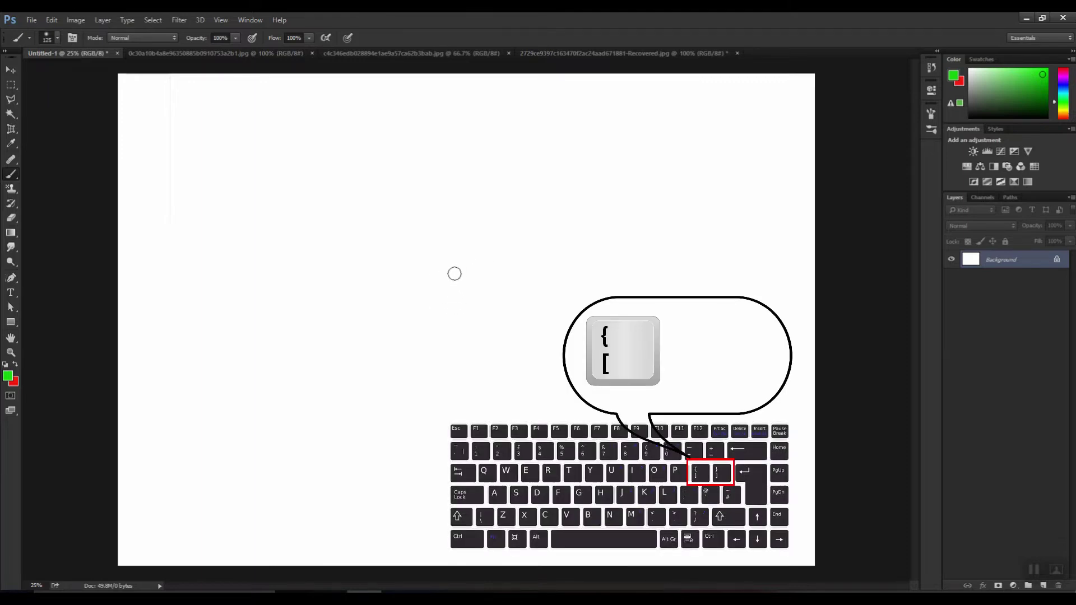
- Enlarge the brush in increments up to 1300 px
{"action": "key", "text": "bracketright"}
{"action": "key", "text": "bracketright"}
{"action": "key", "text": "bracketright"}
{"action": "key", "text": "bracketright"}
{"action": "key", "text": "bracketright"}
{"action": "key", "text": "bracketright"}
{"action": "key", "text": "bracketright"}
{"action": "key", "text": "bracketright"}
{"action": "key", "text": "bracketright"}
{"action": "key", "text": "bracketright"}
{"action": "key", "text": "bracketright"}
{"action": "key", "text": "bracketright"}
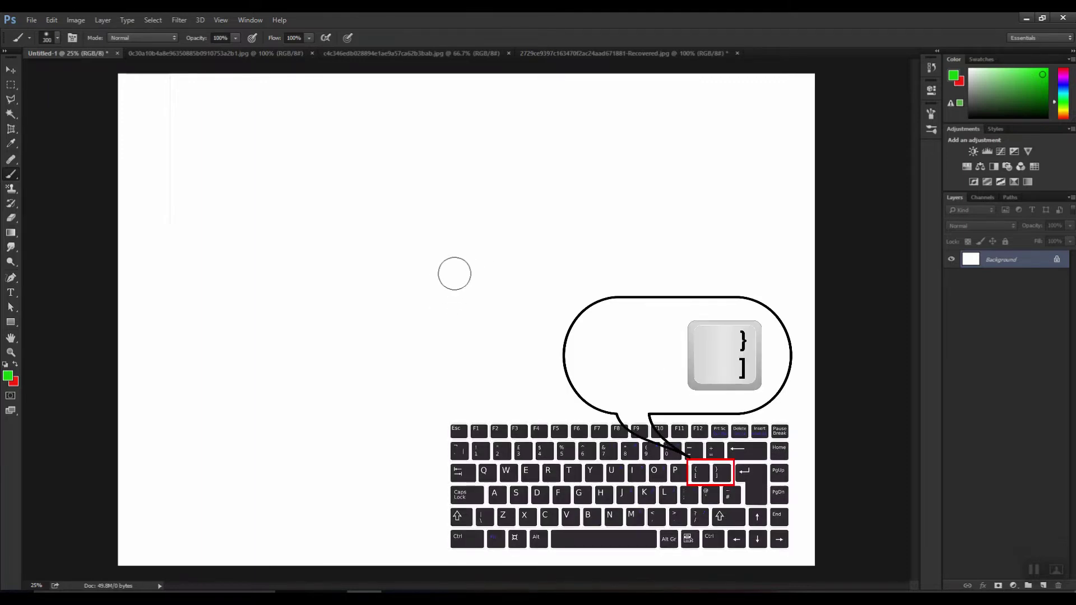
{"action": "key", "text": "bracketright"}
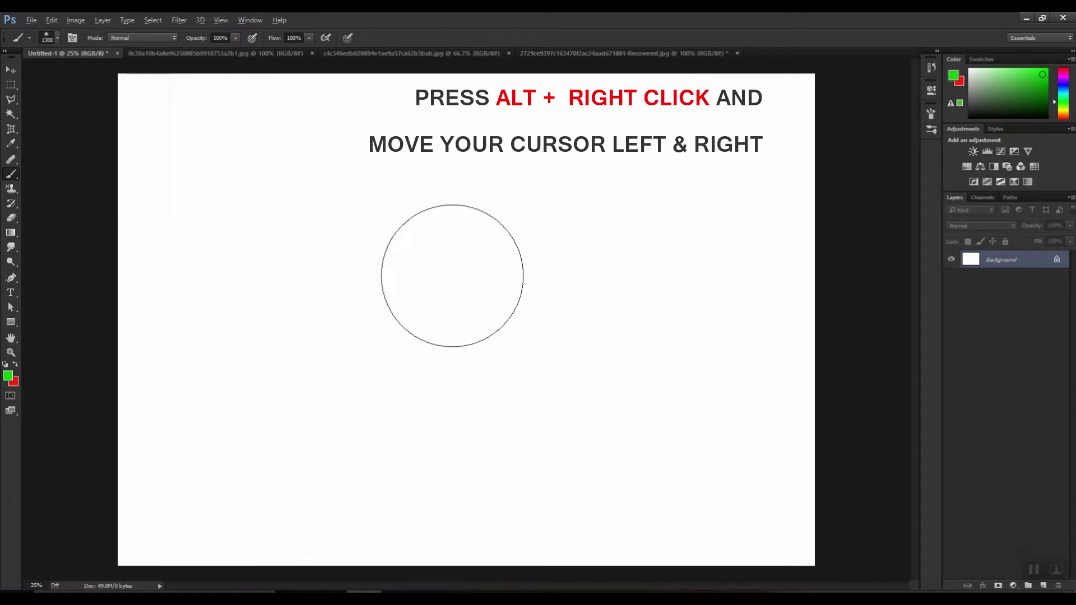
- Resize the brush to 532 px and paint a soft horizontal green stroke across the upper canvas
{"action": "right_click", "coordinate": [454, 280], "text": "alt"}
{"action": "mouse_move", "coordinate": [454, 280]}
{"action": "left_mouse_down"}
{"action": "mouse_move", "coordinate": [381, 280]}
{"action": "mouse_move", "coordinate": [572, 283]}
{"action": "mouse_move", "coordinate": [401, 285]}
{"action": "mouse_move", "coordinate": [550, 286]}
{"action": "mouse_move", "coordinate": [428, 286]}
{"action": "mouse_move", "coordinate": [448, 286]}
{"action": "left_mouse_up"}
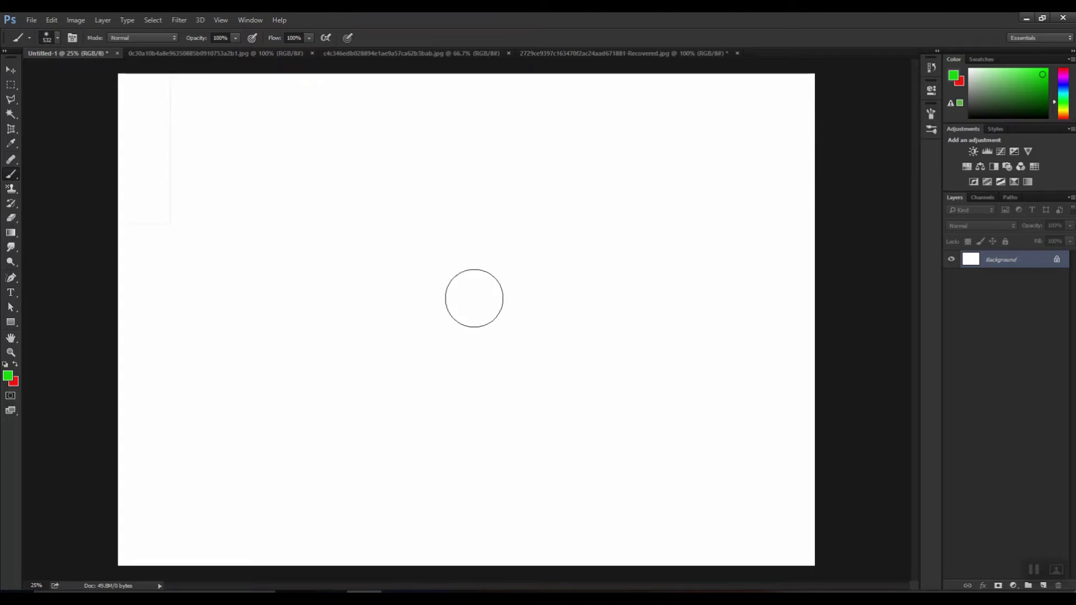
{"action": "left_click", "coordinate": [58, 36]}
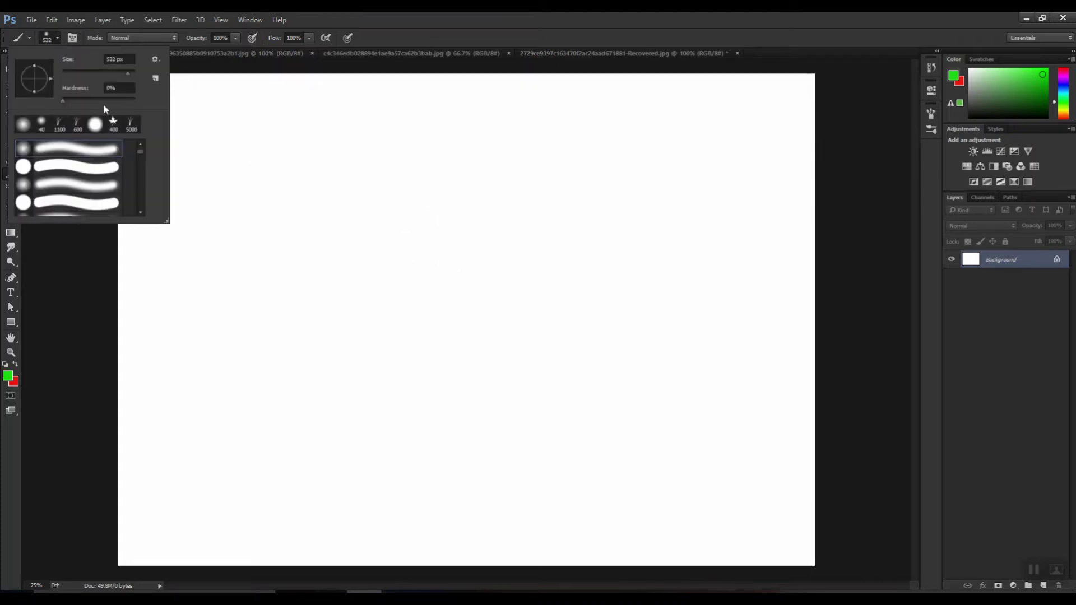
{"action": "left_click", "coordinate": [56, 36]}
{"action": "left_click_drag", "start_coordinate": [183, 166], "coordinate": [708, 168]}
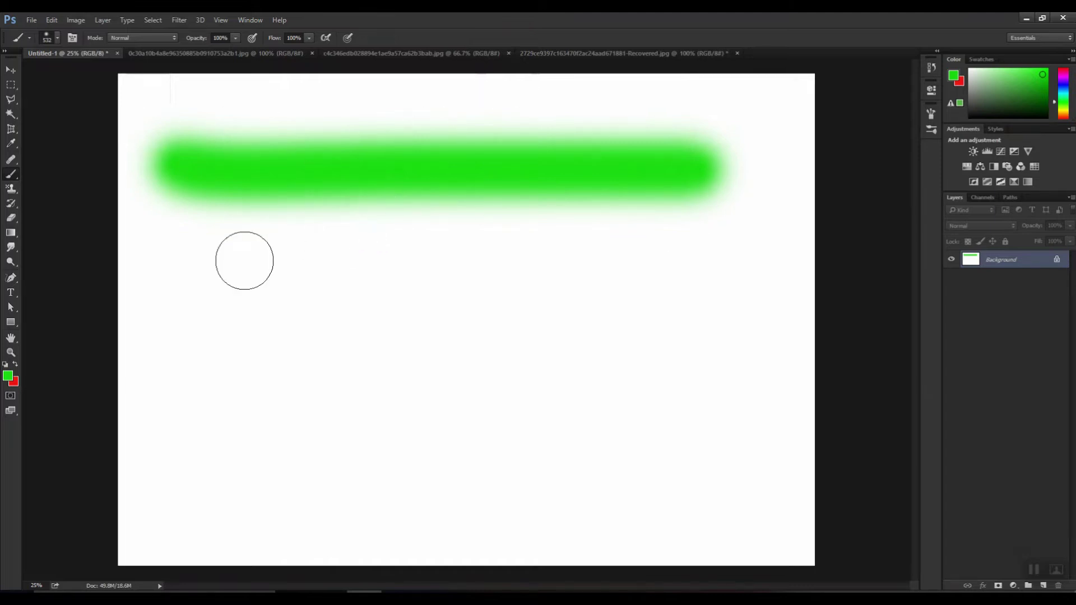
- Set the brush hardness to 56% and paint a second horizontal green stroke below the first
{"action": "left_click", "coordinate": [57, 39]}
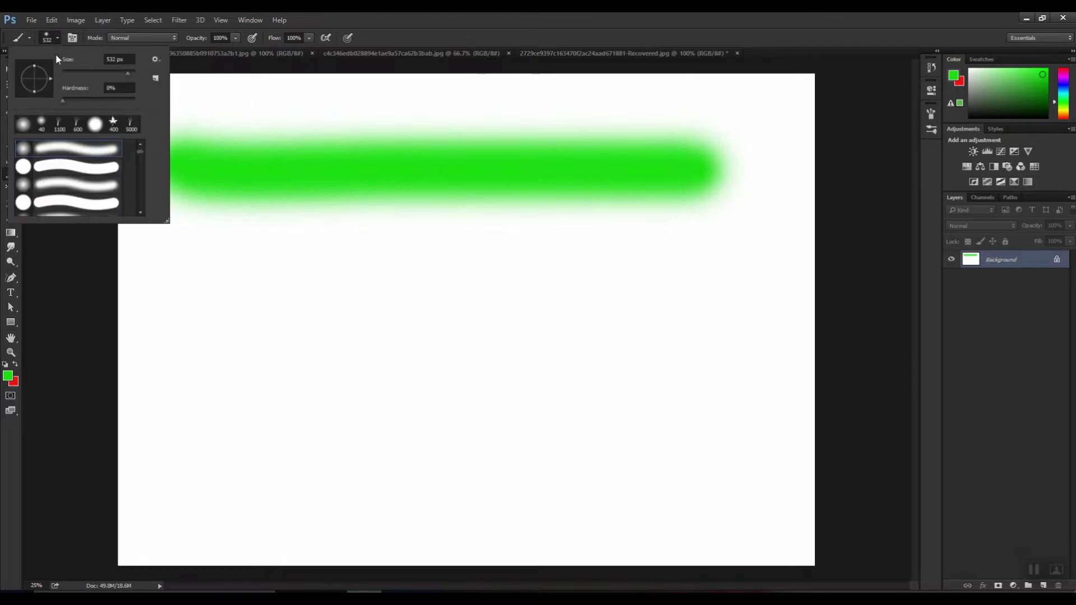
{"action": "left_click_drag", "start_coordinate": [62, 102], "coordinate": [92, 102]}
{"action": "left_click_drag", "start_coordinate": [199, 291], "coordinate": [678, 291]}
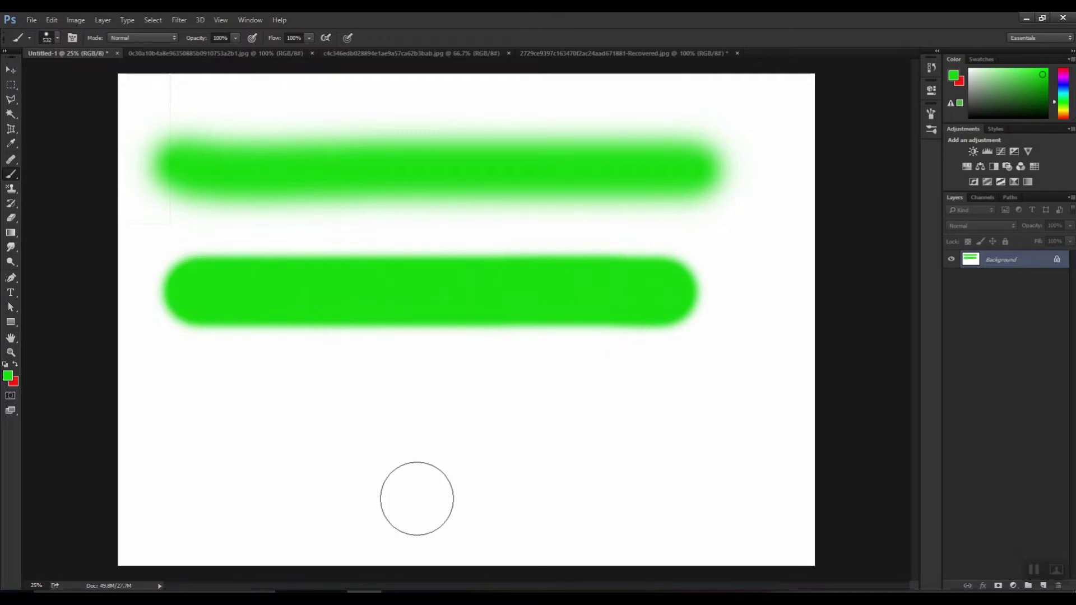
- Undo both green strokes and choose the soft round 600 px brush with 0% hardness
{"action": "key", "text": "ctrl+alt+z"}
{"action": "key", "text": "ctrl+alt+z"}
{"action": "left_click", "coordinate": [56, 38]}
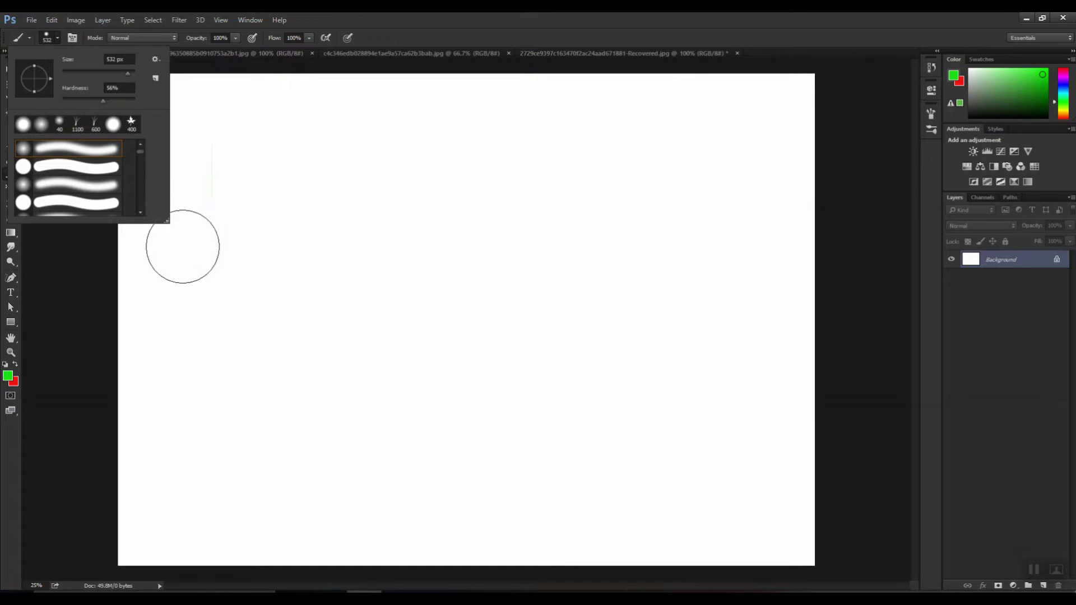
{"action": "key", "text": "Escape"}
{"action": "left_click", "coordinate": [57, 39]}
{"action": "mouse_move", "coordinate": [144, 150]}
{"action": "left_mouse_down"}
{"action": "mouse_move", "coordinate": [144, 207]}
{"action": "mouse_move", "coordinate": [145, 137]}
{"action": "left_mouse_up"}
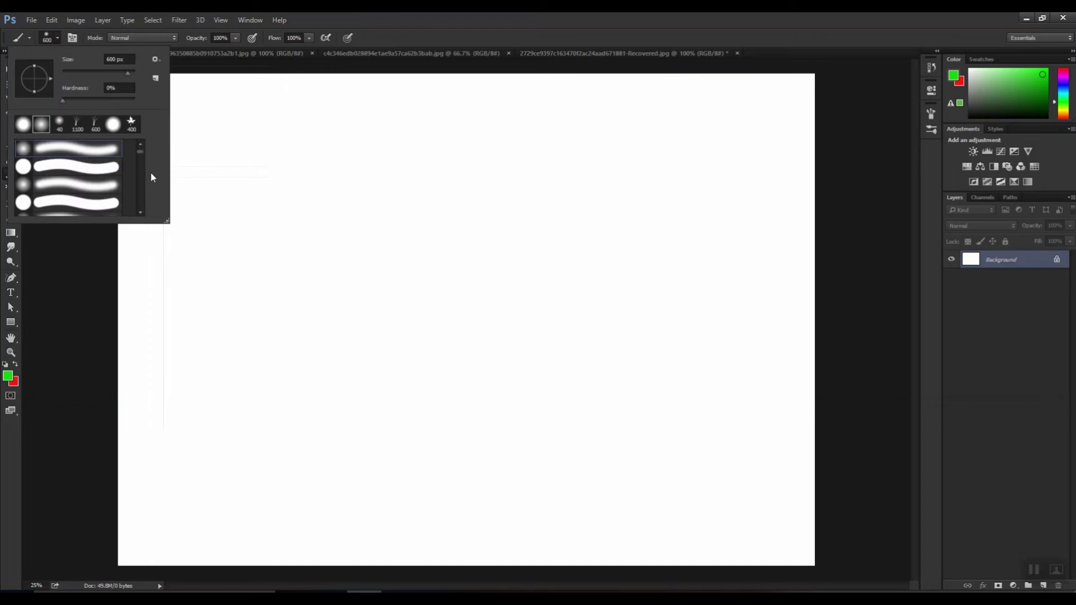
- Choose the 5000 px grass brush from the brush presets
{"action": "left_click", "coordinate": [58, 37]}
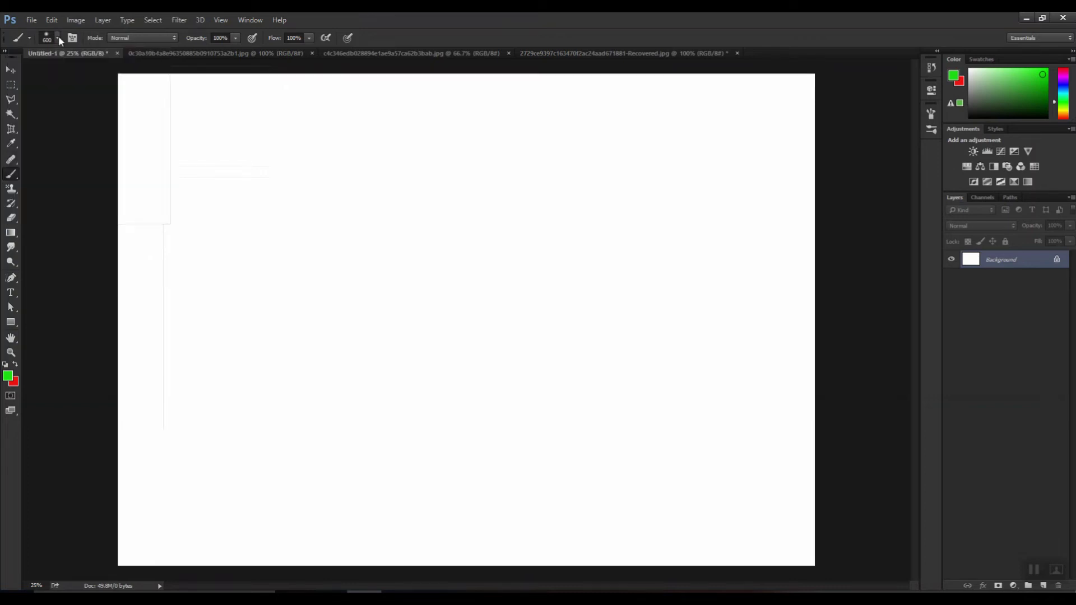
{"action": "left_click", "coordinate": [58, 36]}
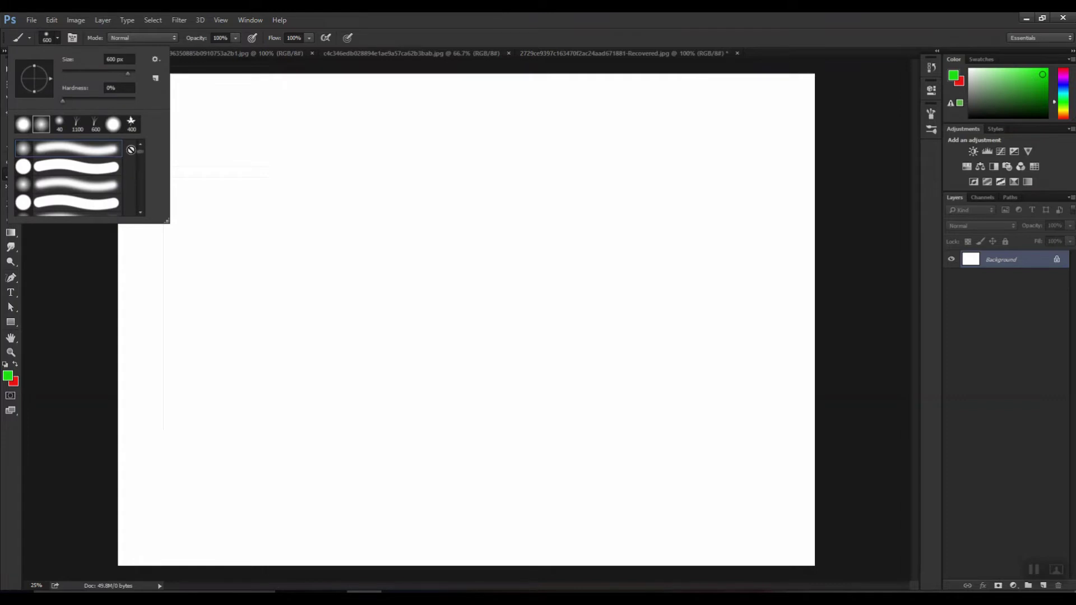
{"action": "left_click", "coordinate": [58, 37]}
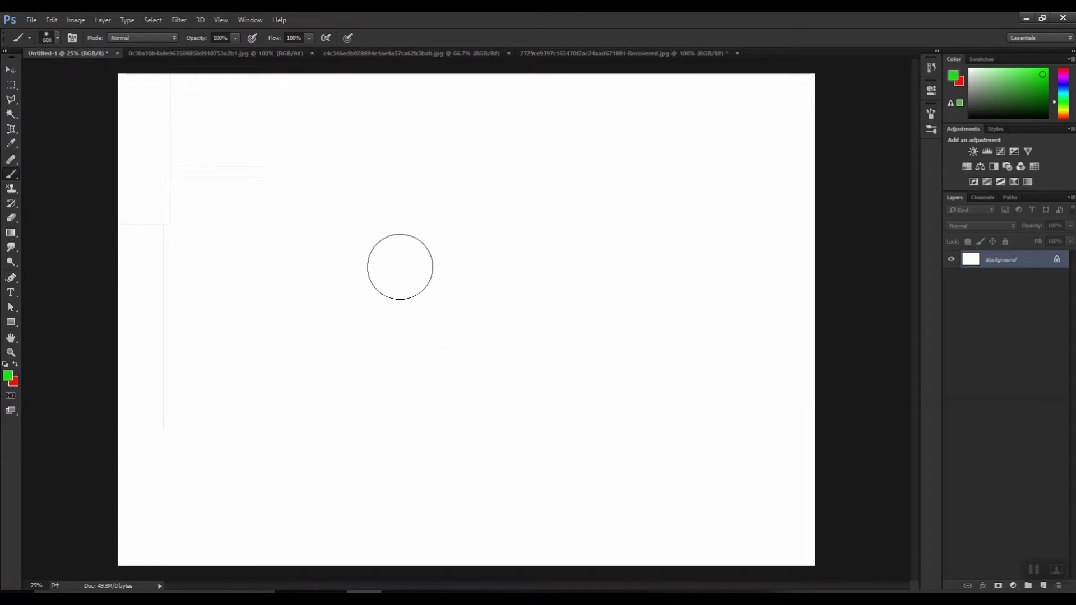
{"action": "left_click", "coordinate": [56, 34]}
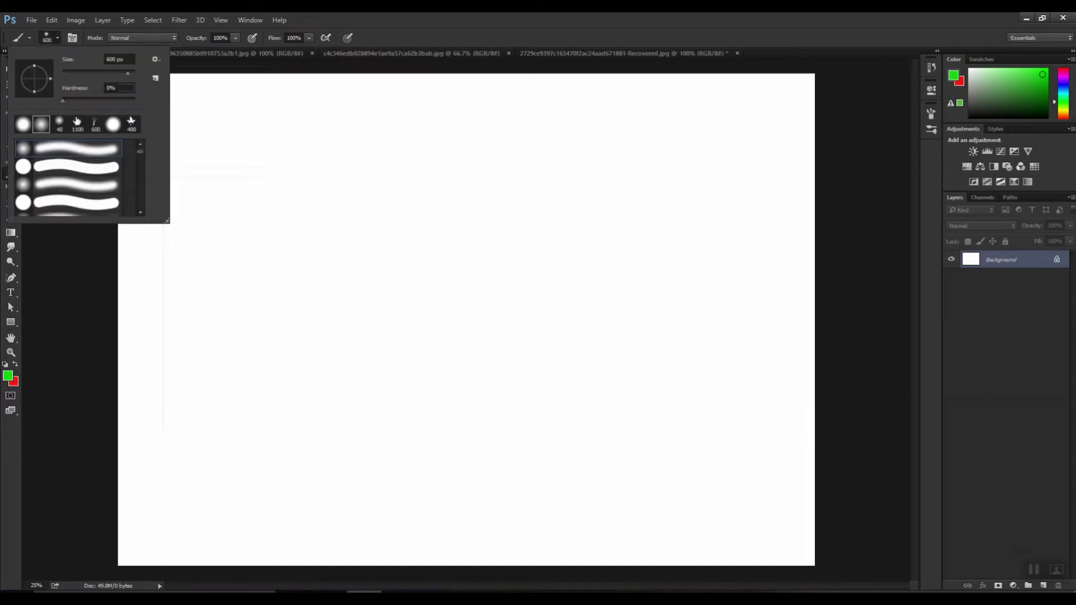
{"action": "mouse_move", "coordinate": [139, 148]}
{"action": "left_mouse_down"}
{"action": "mouse_move", "coordinate": [143, 204]}
{"action": "mouse_move", "coordinate": [143, 146]}
{"action": "left_mouse_up"}
- Change the background color to a darker green and paint grass along the bottom of the canvas with the brush at 1400 px
{"action": "left_click", "coordinate": [17, 382]}
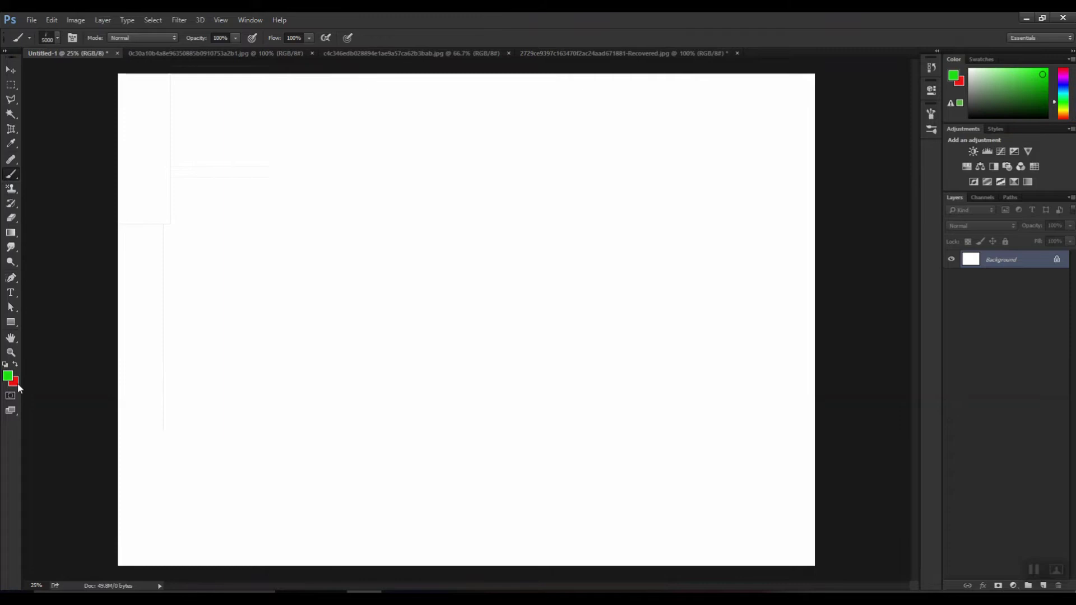
{"action": "left_click", "coordinate": [17, 382]}
{"action": "left_click_drag", "start_coordinate": [912, 361], "coordinate": [873, 315]}
{"action": "left_click", "coordinate": [1031, 258]}
{"action": "mouse_move", "coordinate": [92, 521]}
{"action": "left_mouse_down"}
{"action": "mouse_move", "coordinate": [789, 520]}
{"action": "mouse_move", "coordinate": [162, 509]}
{"action": "mouse_move", "coordinate": [117, 475]}
{"action": "mouse_move", "coordinate": [208, 454]}
{"action": "mouse_move", "coordinate": [337, 467]}
{"action": "mouse_move", "coordinate": [719, 453]}
{"action": "mouse_move", "coordinate": [762, 467]}
{"action": "mouse_move", "coordinate": [817, 513]}
{"action": "mouse_move", "coordinate": [115, 490]}
{"action": "mouse_move", "coordinate": [304, 550]}
{"action": "mouse_move", "coordinate": [301, 537]}
{"action": "mouse_move", "coordinate": [805, 537]}
{"action": "mouse_move", "coordinate": [808, 504]}
{"action": "mouse_move", "coordinate": [646, 463]}
{"action": "mouse_move", "coordinate": [332, 458]}
{"action": "mouse_move", "coordinate": [100, 403]}
{"action": "mouse_move", "coordinate": [282, 463]}
{"action": "mouse_move", "coordinate": [802, 521]}
{"action": "left_mouse_up"}
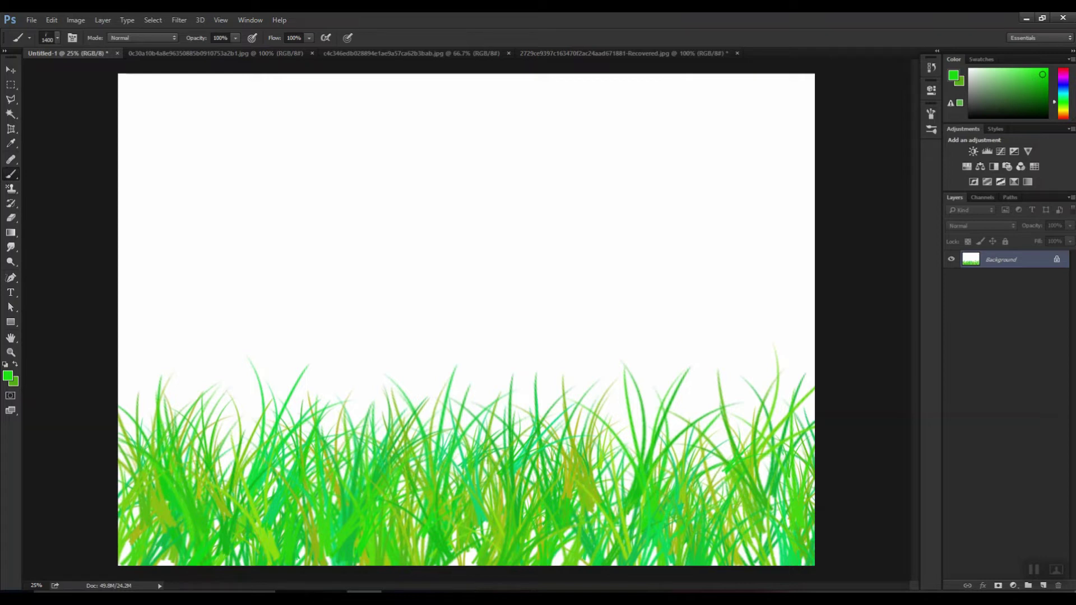
- Switch to a hard round brush with 100% hardness at 500 px and paint a freehand green band across the top of the canvas
{"action": "left_click", "coordinate": [57, 38]}
{"action": "left_click", "coordinate": [93, 168]}
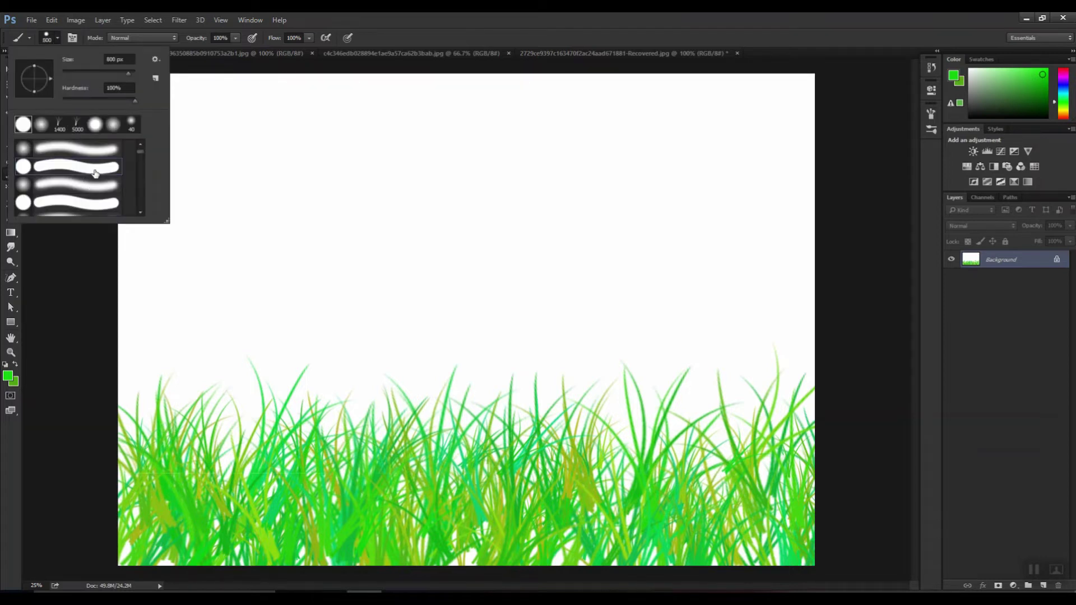
{"action": "left_click", "coordinate": [59, 38]}
{"action": "key", "text": "bracketleft"}
{"action": "key", "text": "bracketleft"}
{"action": "key", "text": "bracketleft"}
{"action": "left_click", "coordinate": [118, 121]}
{"action": "left_click_drag", "start_coordinate": [118, 122], "coordinate": [846, 128]}
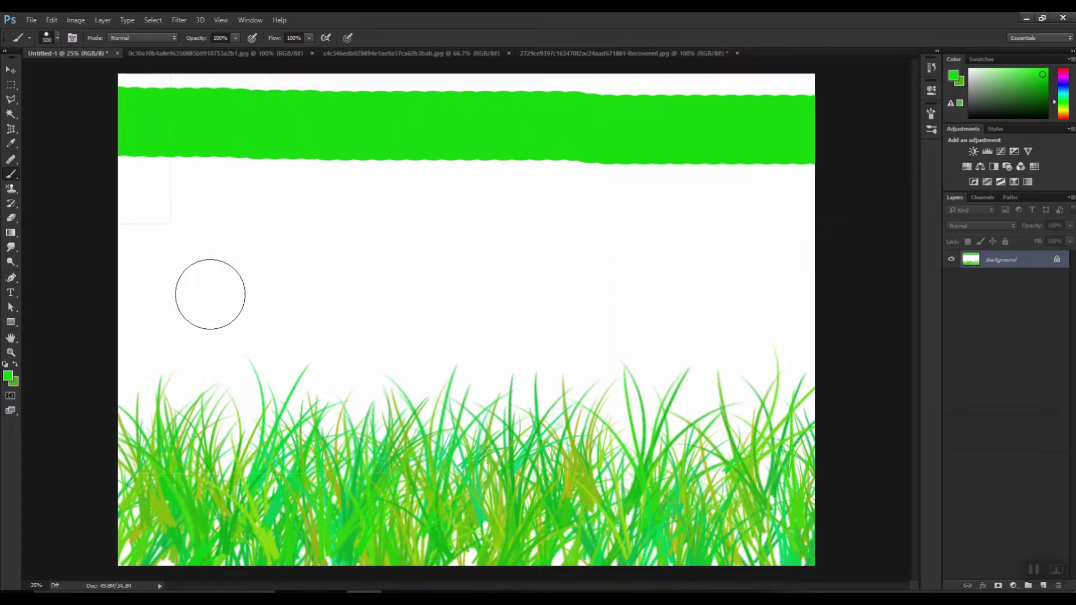
- Undo the green band and the grass, and view the brush's blending modes
{"action": "key", "text": "ctrl+alt+z"}
{"action": "key", "text": "ctrl+alt+z"}
{"action": "left_click", "coordinate": [135, 38]}
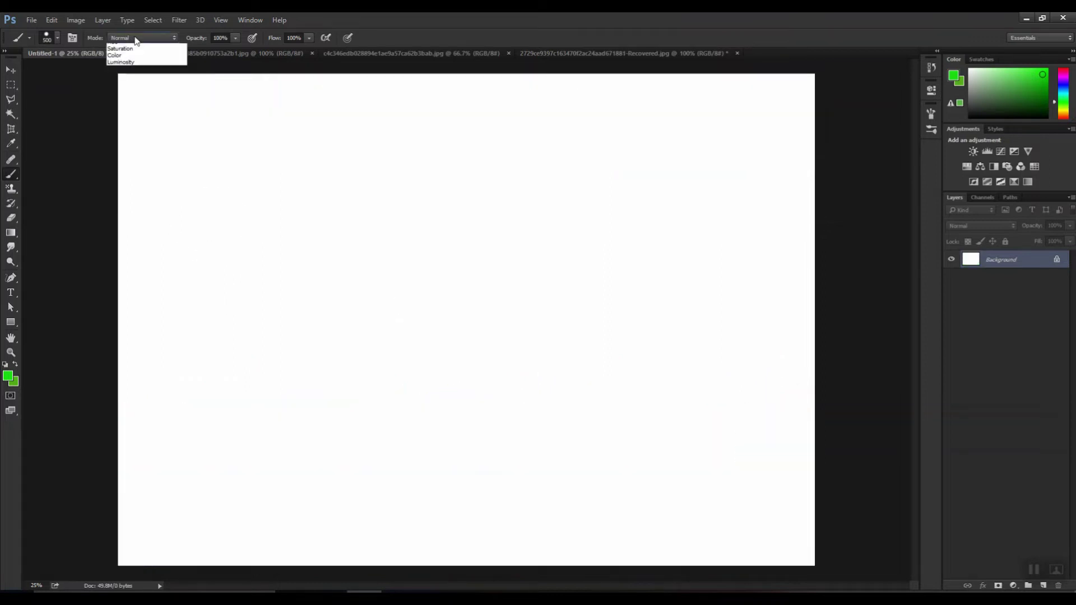
{"action": "left_click", "coordinate": [134, 37]}
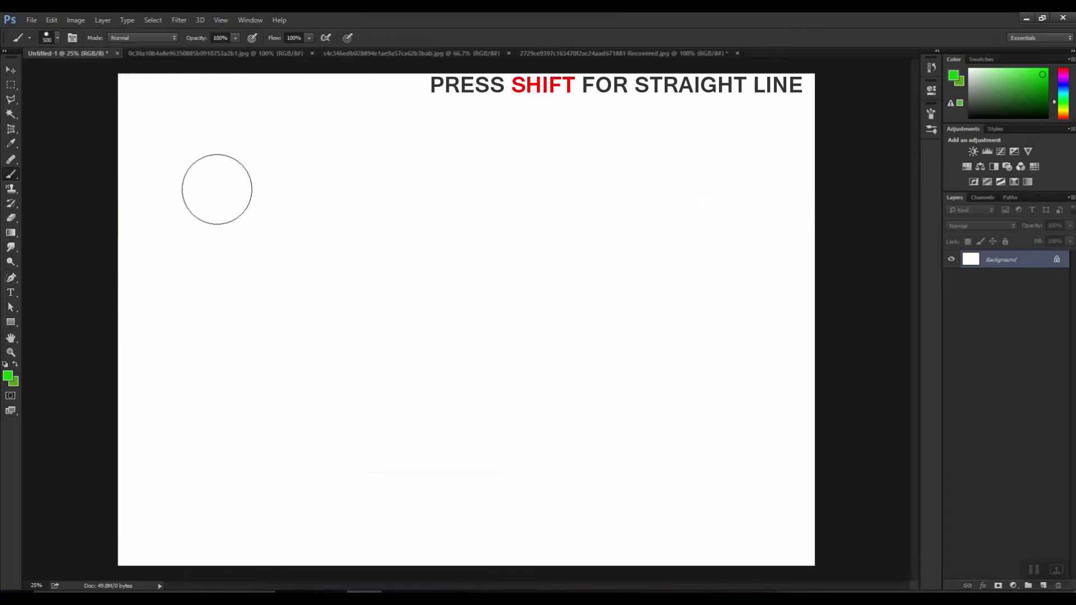
- Paint perfectly straight horizontal green bands across the upper, middle and lower parts of the canvas
{"action": "mouse_move", "coordinate": [133, 130]}
{"action": "left_mouse_down"}
{"action": "mouse_move", "coordinate": [610, 129]}
{"action": "mouse_move", "coordinate": [817, 135]}
{"action": "left_mouse_up"}
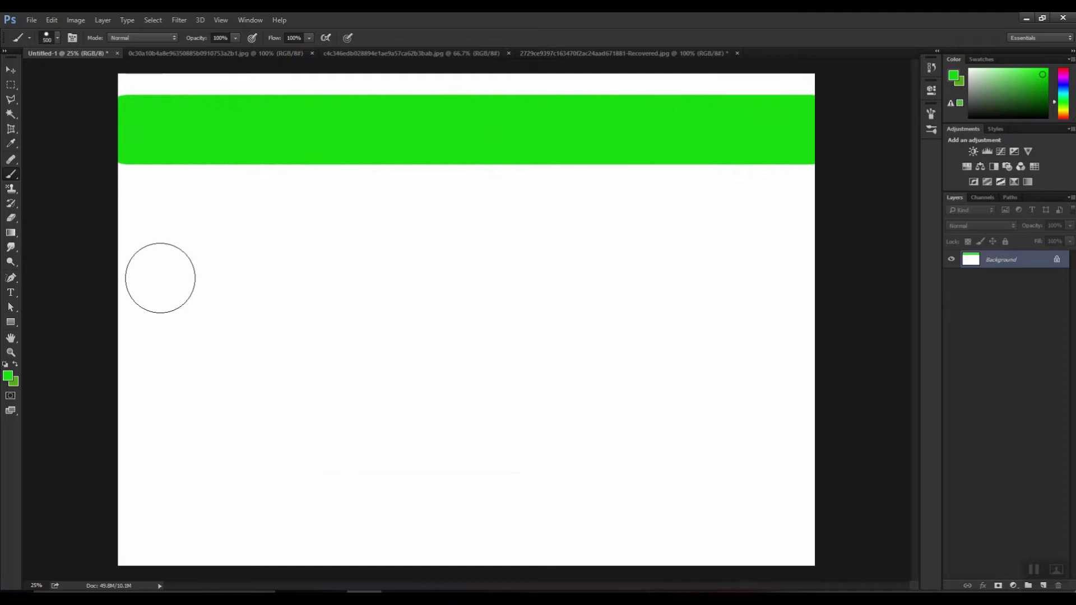
{"action": "left_click", "coordinate": [143, 338]}
{"action": "mouse_move", "coordinate": [142, 338]}
{"action": "left_mouse_down"}
{"action": "mouse_move", "coordinate": [418, 362]}
{"action": "mouse_move", "coordinate": [867, 363]}
{"action": "left_mouse_up"}
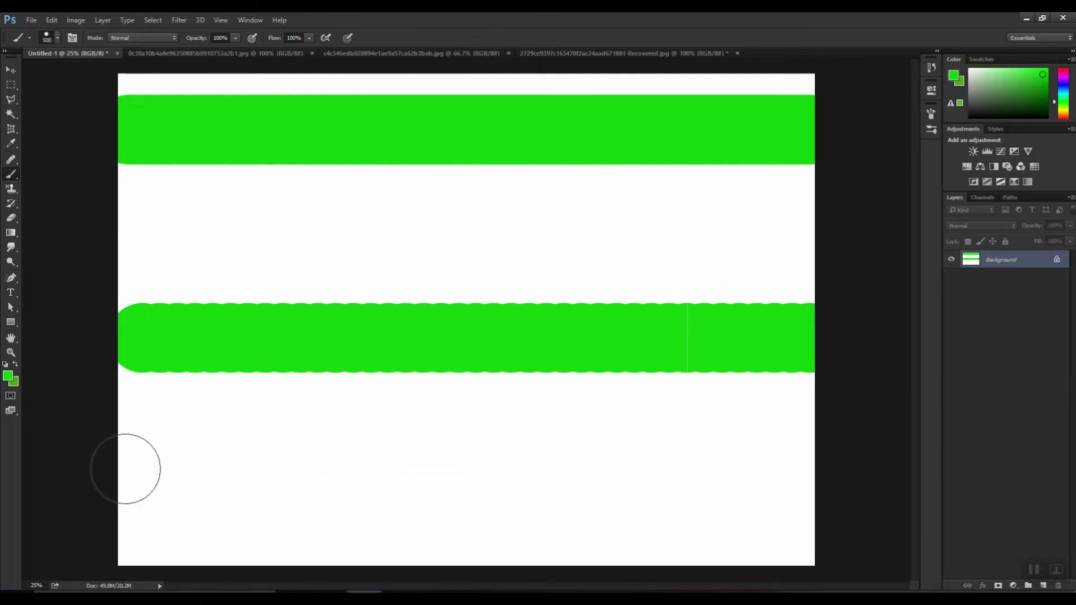
{"action": "left_click", "coordinate": [127, 459], "text": "shift"}
{"action": "mouse_move", "coordinate": [127, 459]}
{"action": "left_mouse_down"}
{"action": "mouse_move", "coordinate": [758, 459]}
{"action": "mouse_move", "coordinate": [857, 473]}
{"action": "left_mouse_up"}
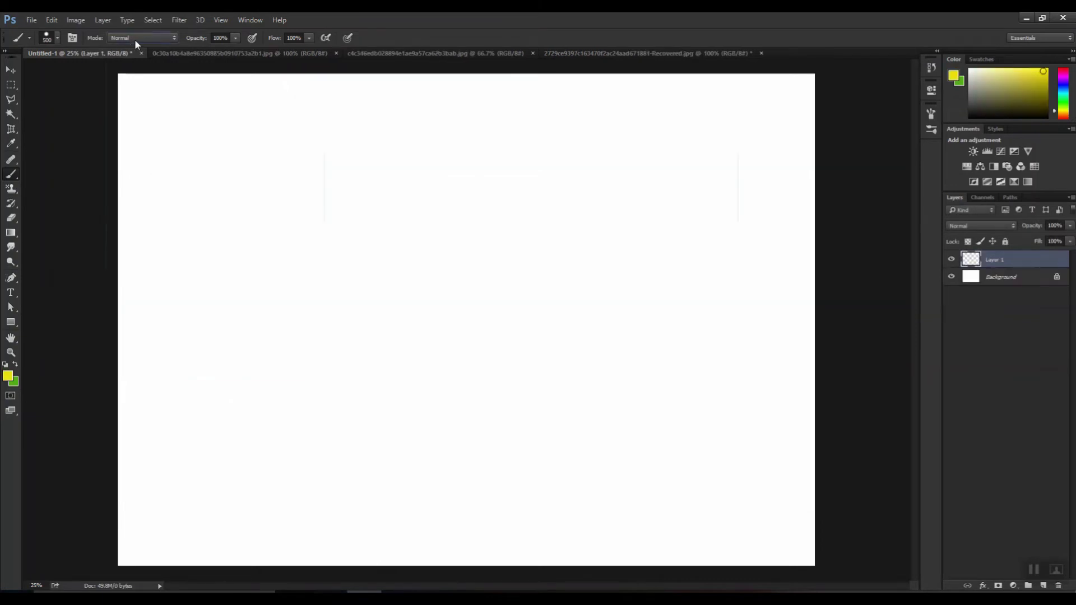
- Paint a horizontal yellow stroke across the upper part of Layer 1 with the brush in Normal mode
{"action": "left_click", "coordinate": [134, 39]}
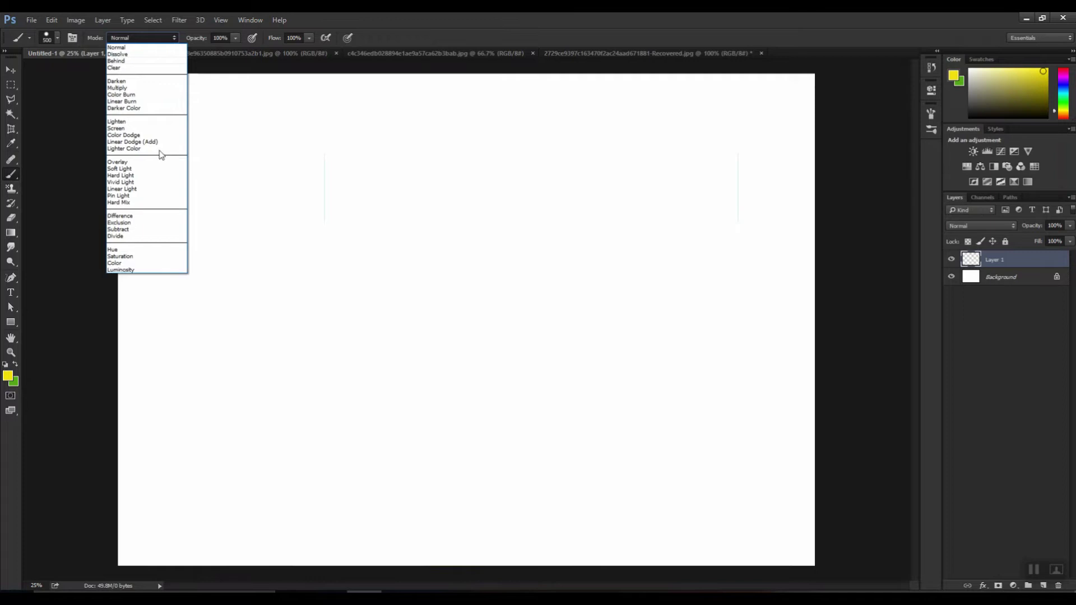
{"action": "left_click", "coordinate": [163, 33]}
{"action": "left_click_drag", "start_coordinate": [168, 187], "coordinate": [737, 199]}
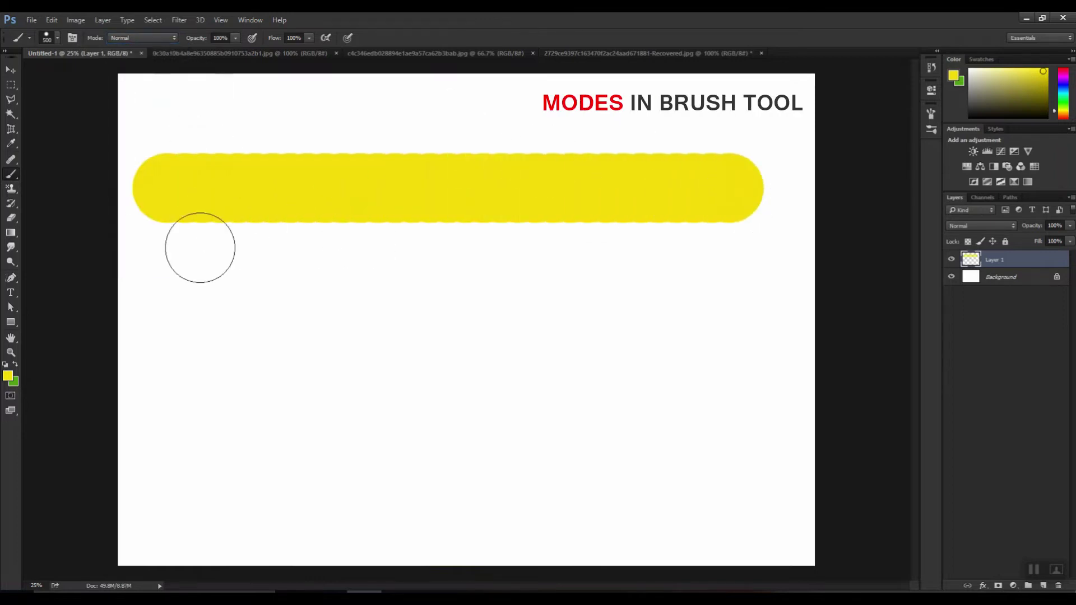
- Swap the foreground and background colors to make green the painting color, and set the brush mode to Behind
{"action": "left_click", "coordinate": [14, 381]}
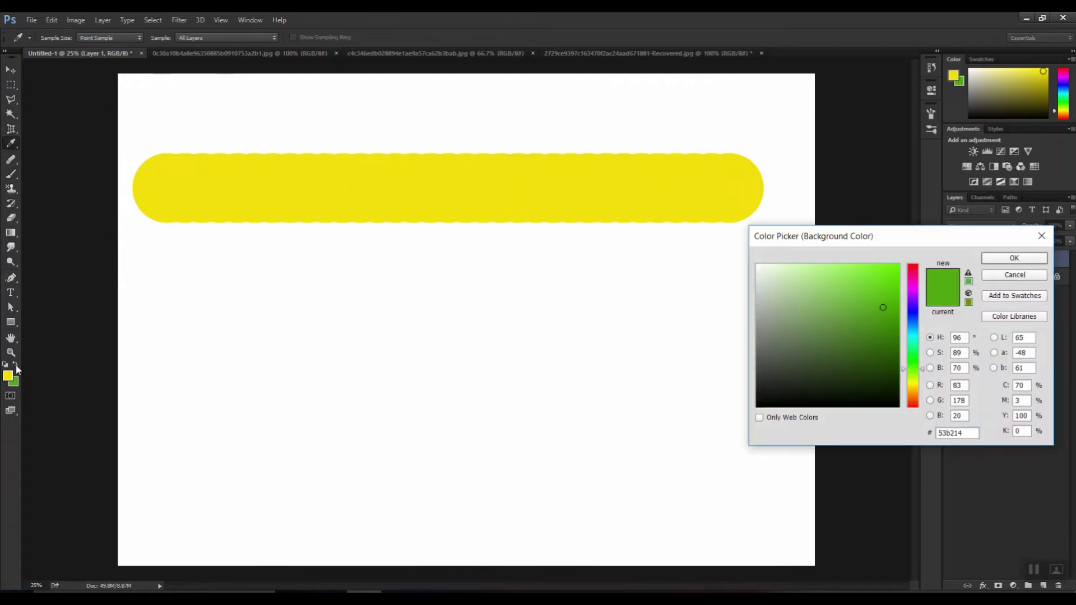
{"action": "left_click", "coordinate": [1041, 236]}
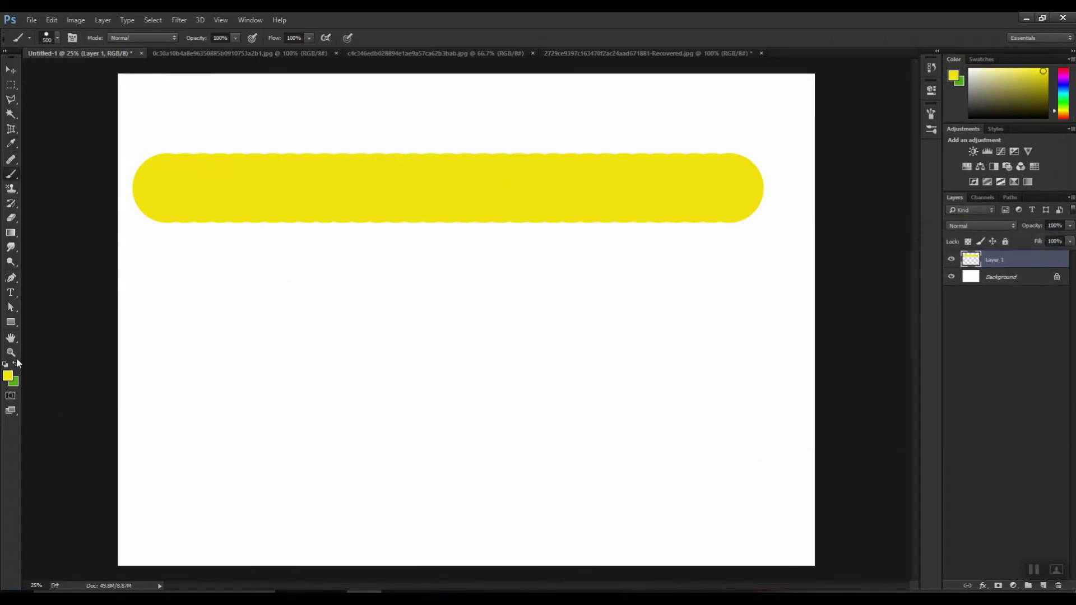
{"action": "left_click", "coordinate": [145, 37]}
{"action": "left_click", "coordinate": [139, 60]}
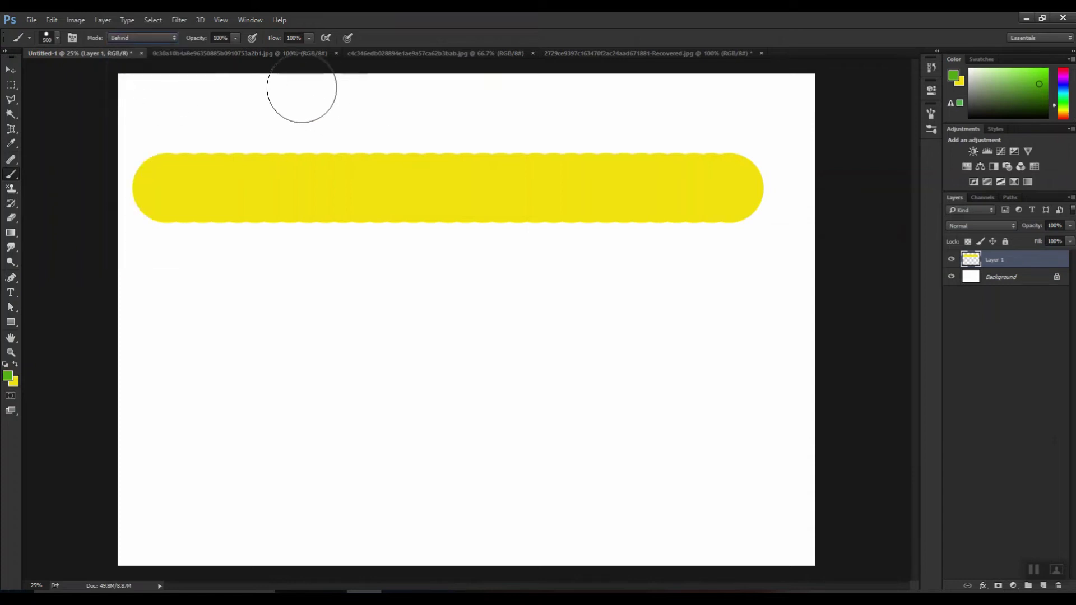
- Paint a vertical green stroke across the yellow band in Behind mode, and a second one beside it in Hard Light mode
{"action": "left_click_drag", "start_coordinate": [302, 89], "coordinate": [301, 510]}
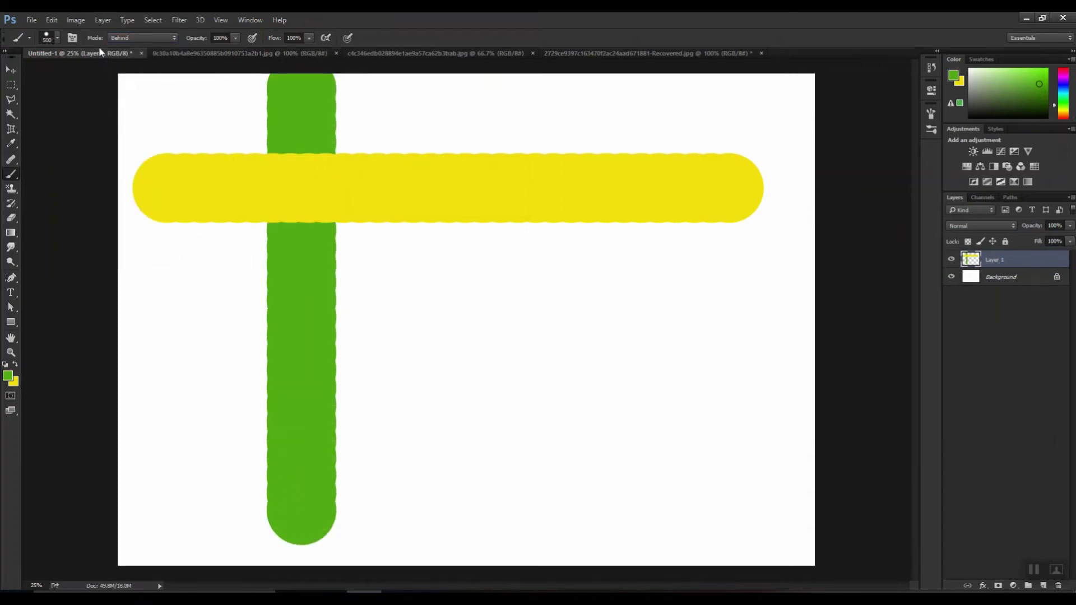
{"action": "left_click", "coordinate": [139, 38]}
{"action": "left_click", "coordinate": [155, 167]}
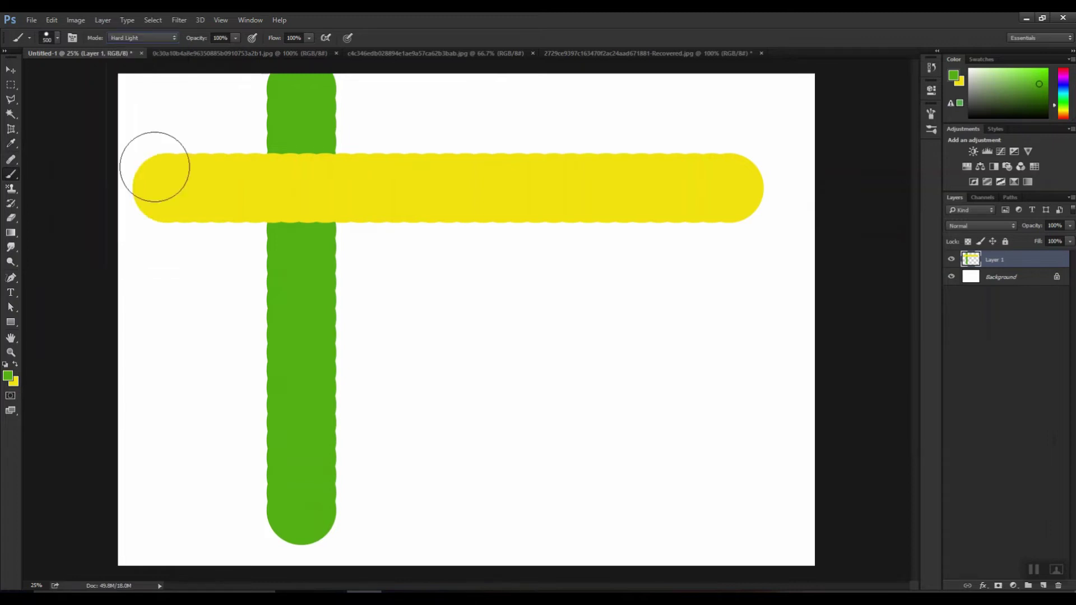
{"action": "left_click_drag", "start_coordinate": [409, 104], "coordinate": [412, 502]}
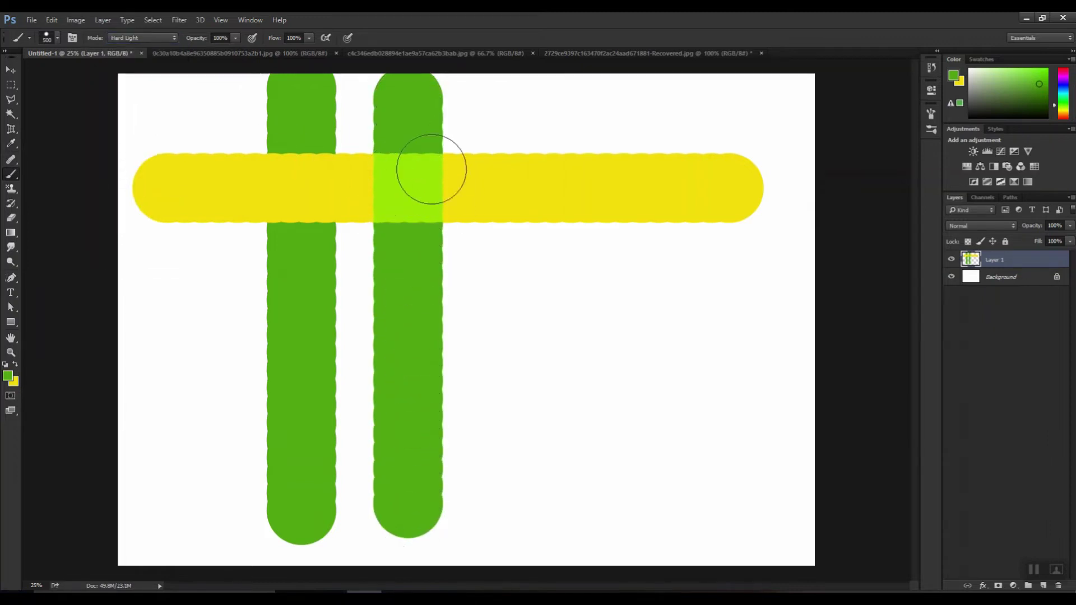
- Paint a third vertical green stroke across the yellow band with the brush in Overlay mode
{"action": "left_click", "coordinate": [176, 37]}
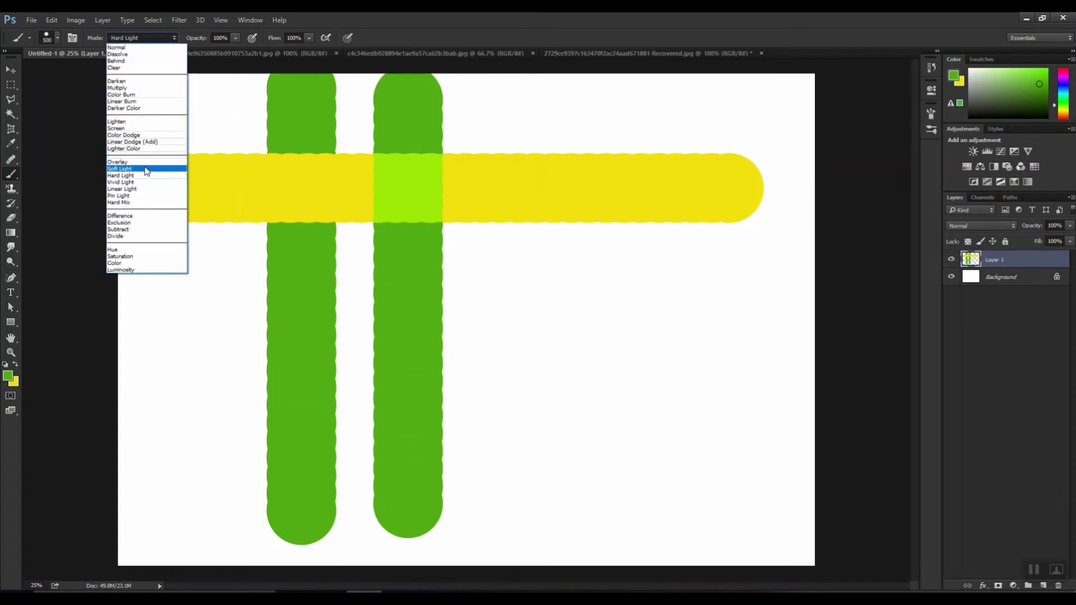
{"action": "left_click", "coordinate": [160, 162]}
{"action": "mouse_move", "coordinate": [514, 104]}
{"action": "left_mouse_down"}
{"action": "mouse_move", "coordinate": [524, 465]}
{"action": "mouse_move", "coordinate": [514, 512]}
{"action": "left_mouse_up"}
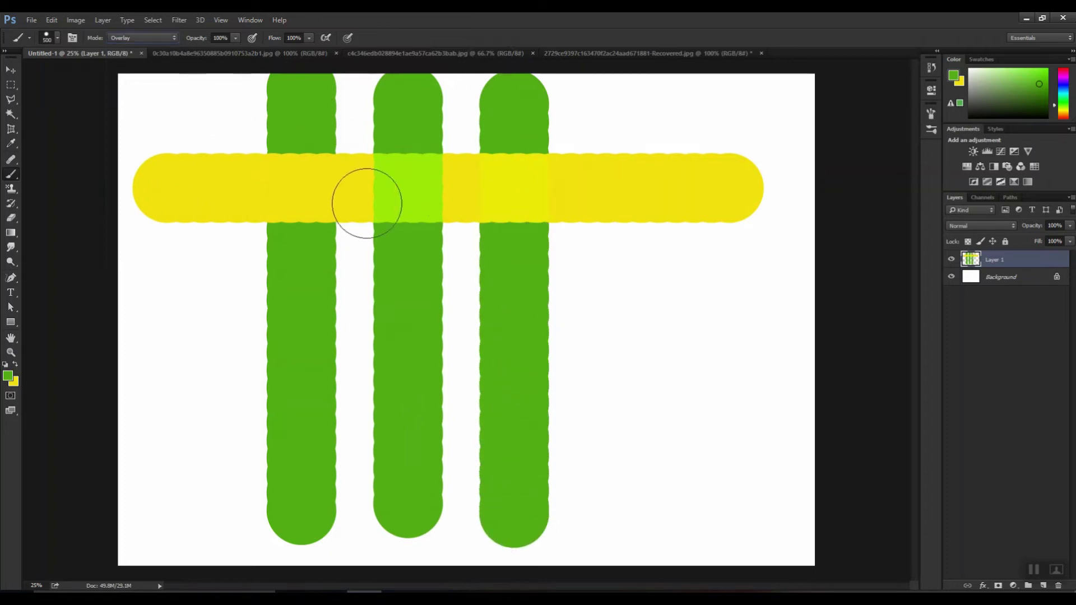
- Undo all the green and yellow strokes on Layer 1, and set the brush mode to Normal
{"action": "key", "text": "ctrl+alt+z"}
{"action": "key", "text": "ctrl+alt+z"}
{"action": "key", "text": "ctrl+alt+z"}
{"action": "key", "text": "ctrl+alt+z"}
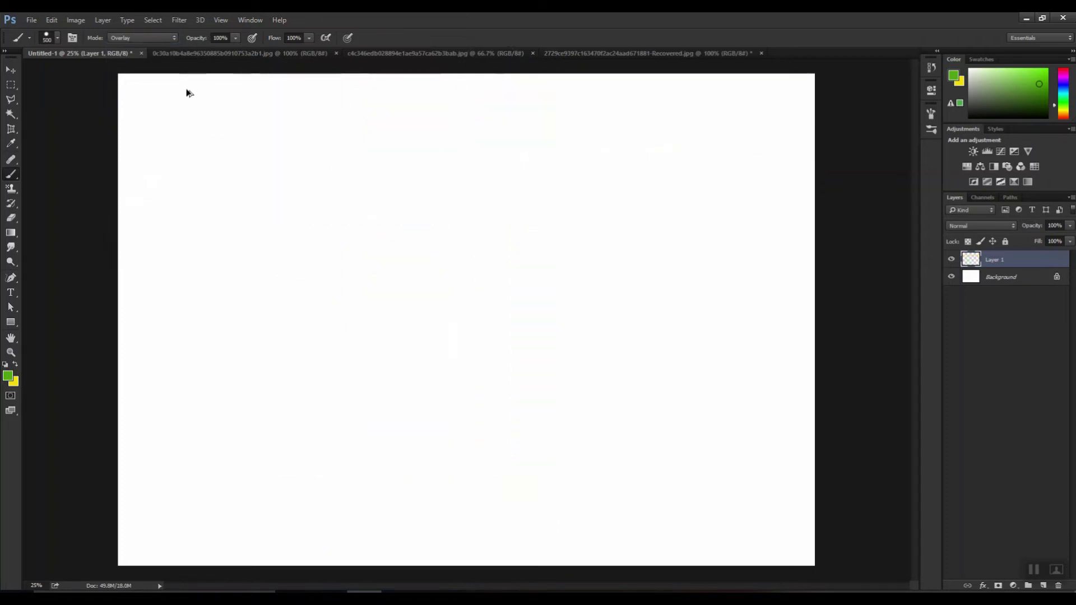
{"action": "left_click", "coordinate": [163, 37]}
{"action": "left_click", "coordinate": [134, 48]}
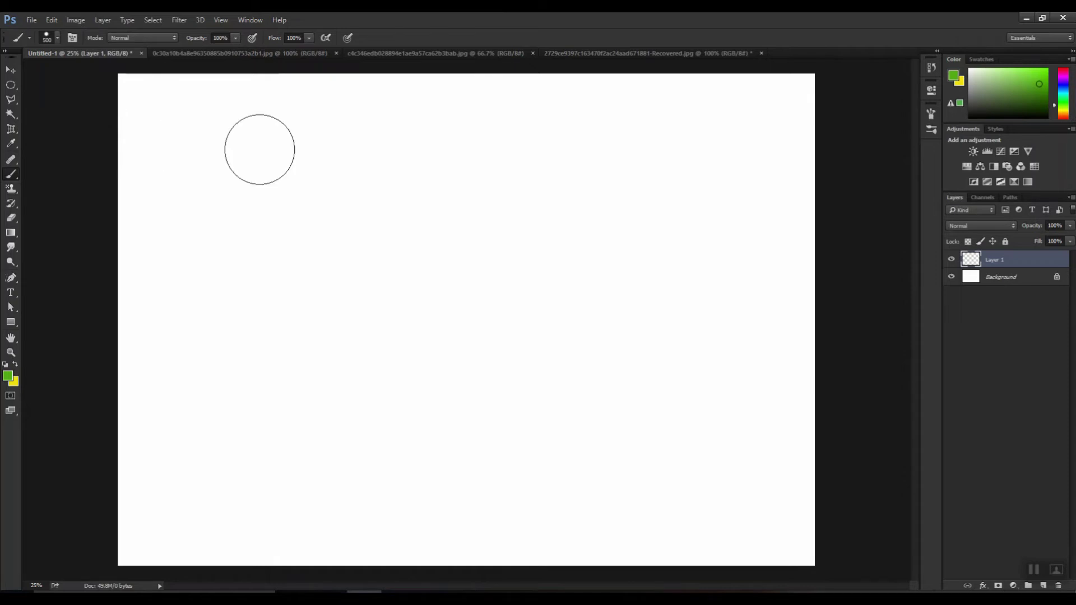
- Paint and undo a horizontal green stroke at 100% brush opacity, and repeat with the opacity at 22%
{"action": "left_click_drag", "start_coordinate": [256, 168], "coordinate": [665, 163]}
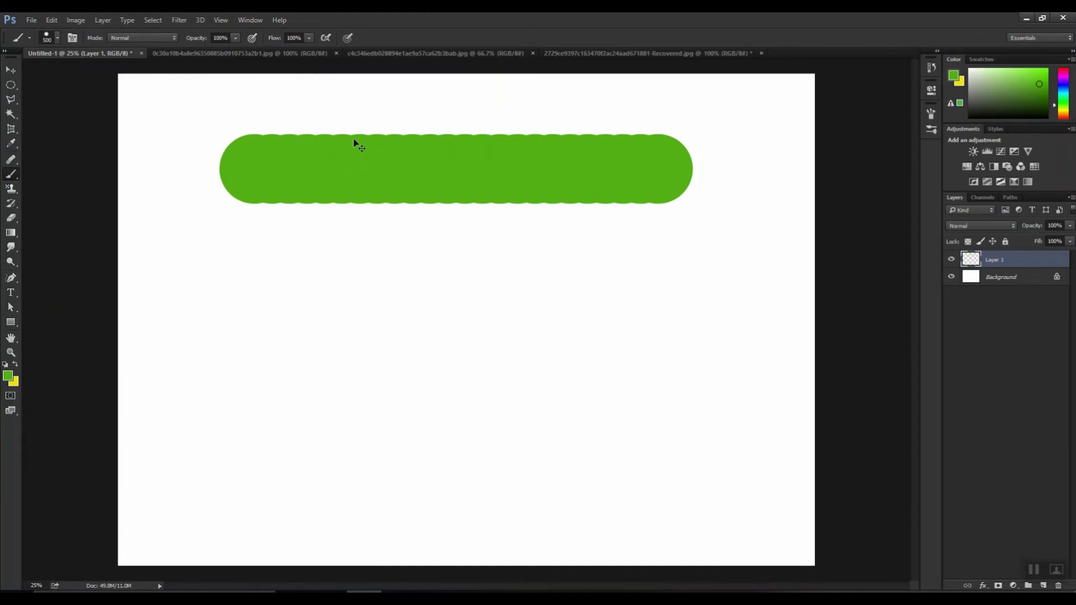
{"action": "key", "text": "ctrl+z"}
{"action": "left_click_drag", "start_coordinate": [238, 42], "coordinate": [232, 52]}
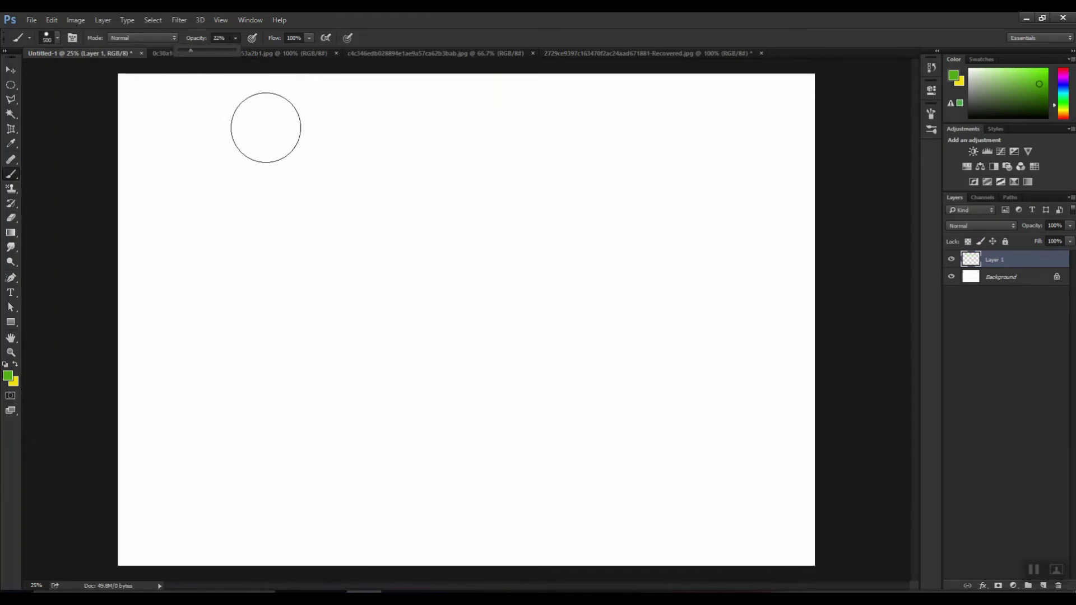
{"action": "left_click_drag", "start_coordinate": [243, 183], "coordinate": [627, 178]}
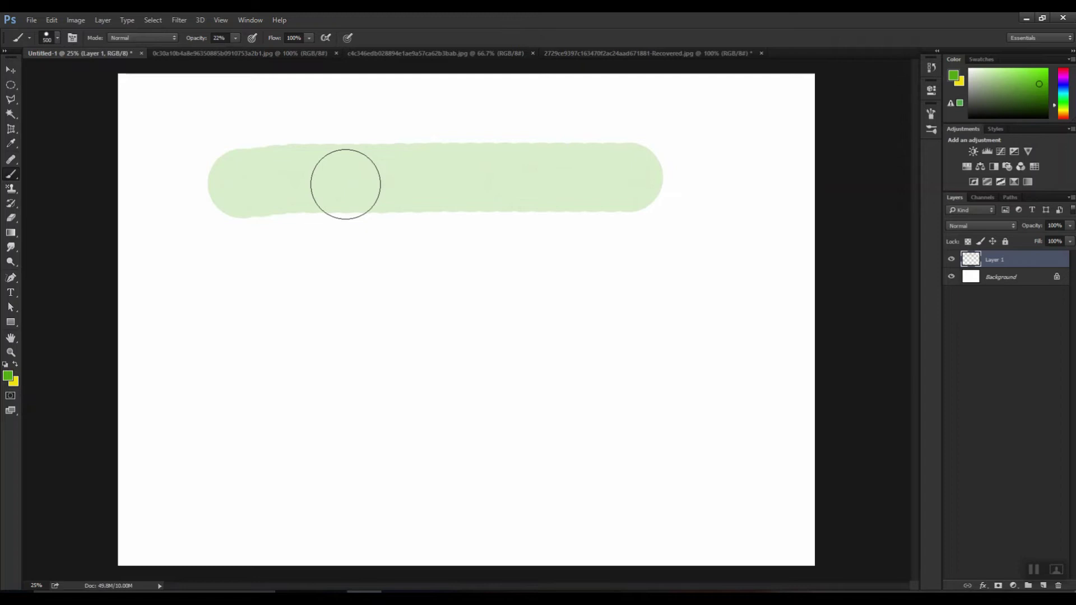
{"action": "key", "text": "ctrl+z"}
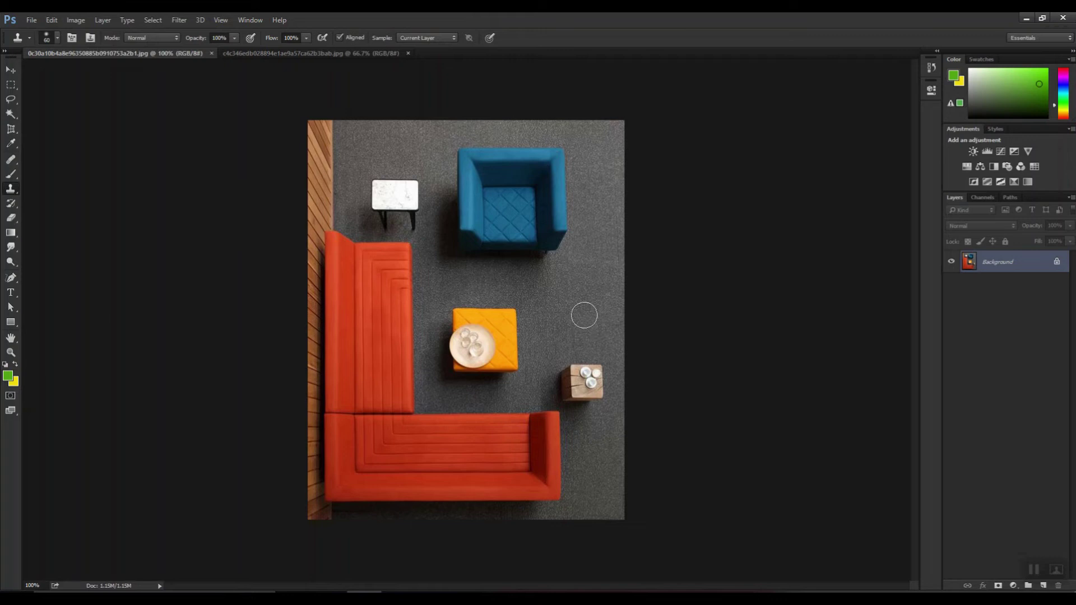
- Activate the Clone Stamp tool in the furniture image, add an empty Layer 1, and sample from All Layers
{"action": "right_click", "coordinate": [10, 191]}
{"action": "left_click", "coordinate": [50, 187]}
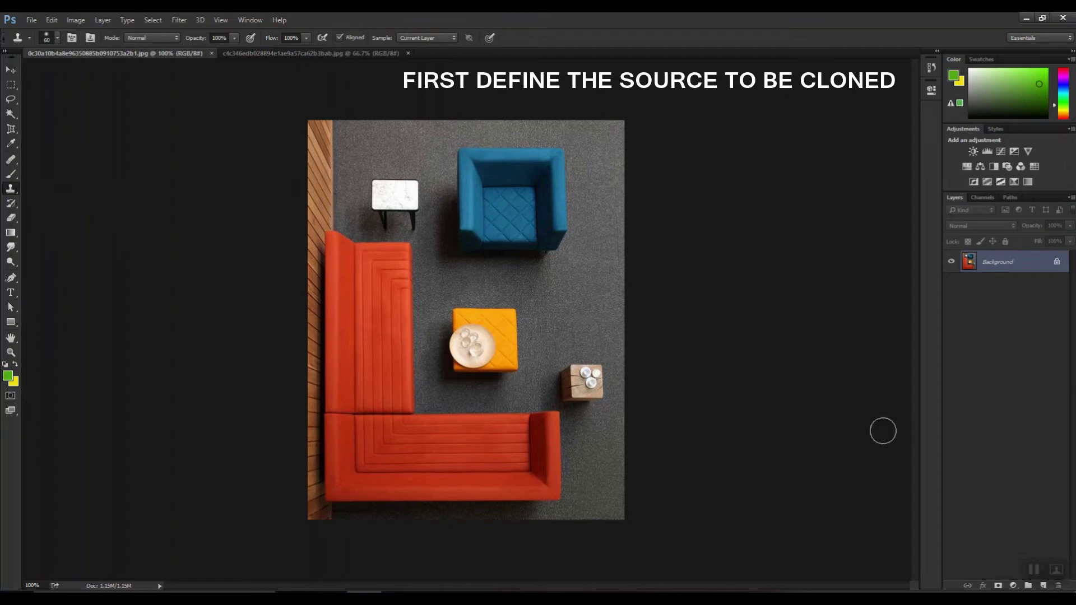
{"action": "key", "text": "ctrl+shift+n"}
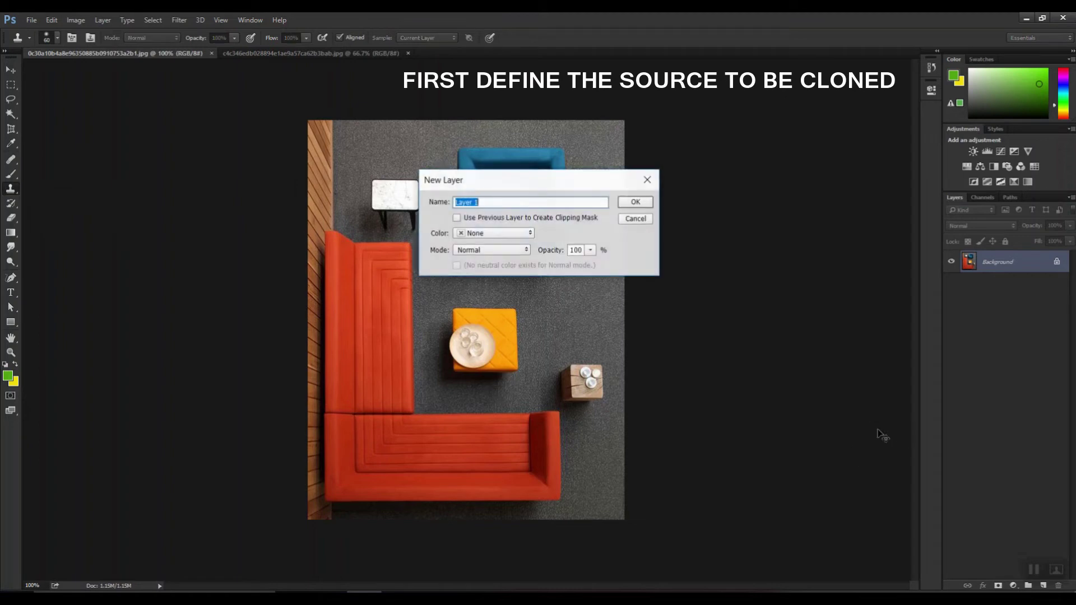
{"action": "left_click", "coordinate": [626, 207]}
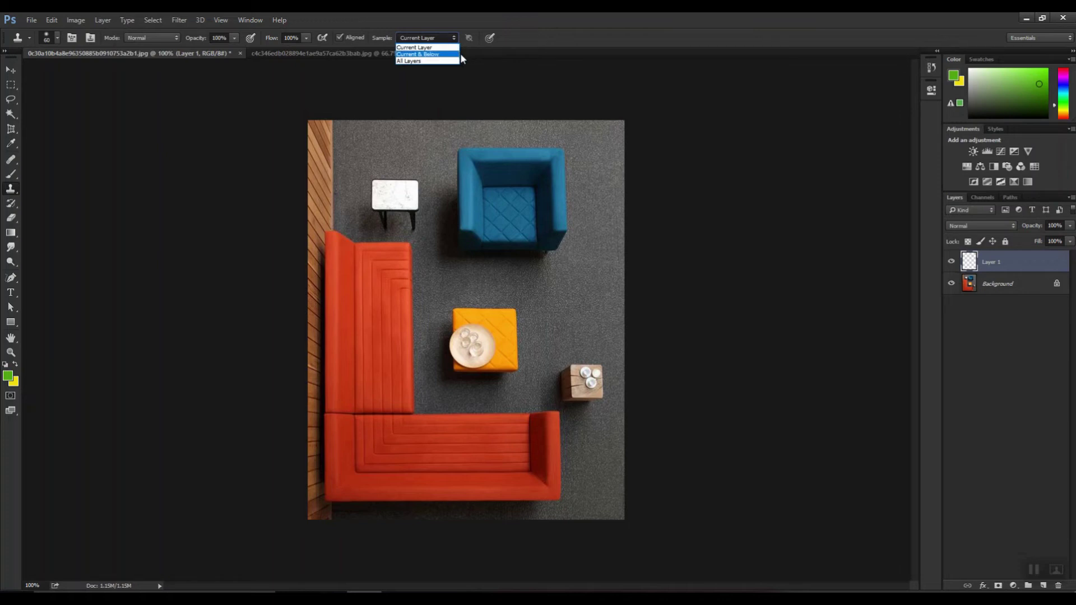
{"action": "left_click", "coordinate": [434, 61]}
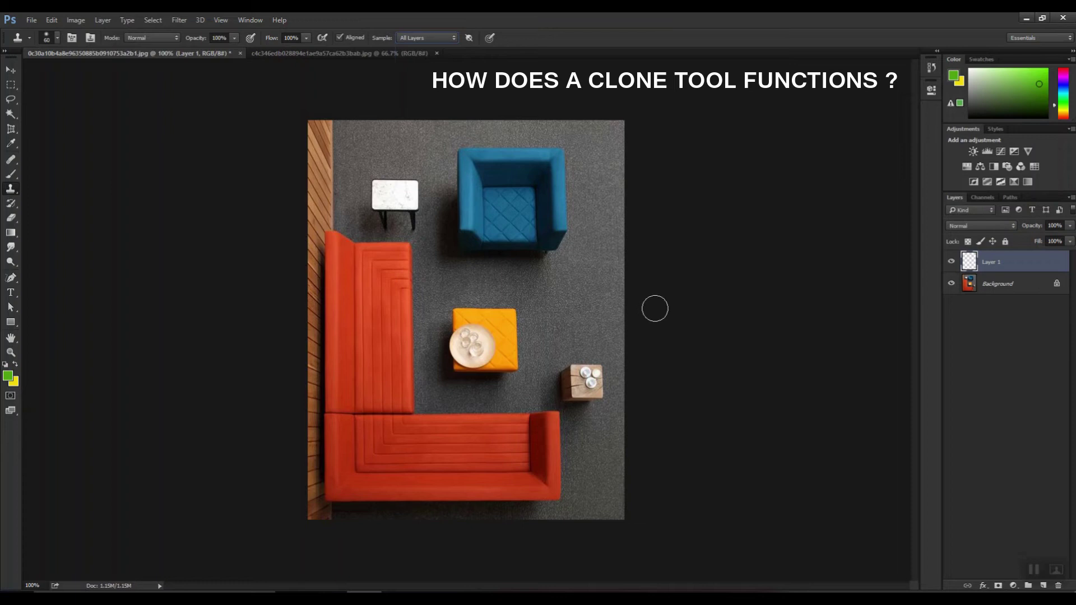
- Sample the gray carpet above the wooden side table and clone it over the table and around the end of the red sofa
{"action": "left_click", "coordinate": [586, 291], "text": "alt"}
{"action": "mouse_move", "coordinate": [589, 374]}
{"action": "left_mouse_down"}
{"action": "mouse_move", "coordinate": [599, 371]}
{"action": "mouse_move", "coordinate": [591, 393]}
{"action": "mouse_move", "coordinate": [562, 389]}
{"action": "mouse_move", "coordinate": [577, 396]}
{"action": "mouse_move", "coordinate": [571, 406]}
{"action": "mouse_move", "coordinate": [557, 387]}
{"action": "mouse_move", "coordinate": [546, 392]}
{"action": "mouse_move", "coordinate": [571, 401]}
{"action": "mouse_move", "coordinate": [574, 422]}
{"action": "mouse_move", "coordinate": [574, 406]}
{"action": "mouse_move", "coordinate": [550, 389]}
{"action": "mouse_move", "coordinate": [572, 397]}
{"action": "mouse_move", "coordinate": [575, 430]}
{"action": "mouse_move", "coordinate": [577, 353]}
{"action": "mouse_move", "coordinate": [583, 406]}
{"action": "left_mouse_up"}
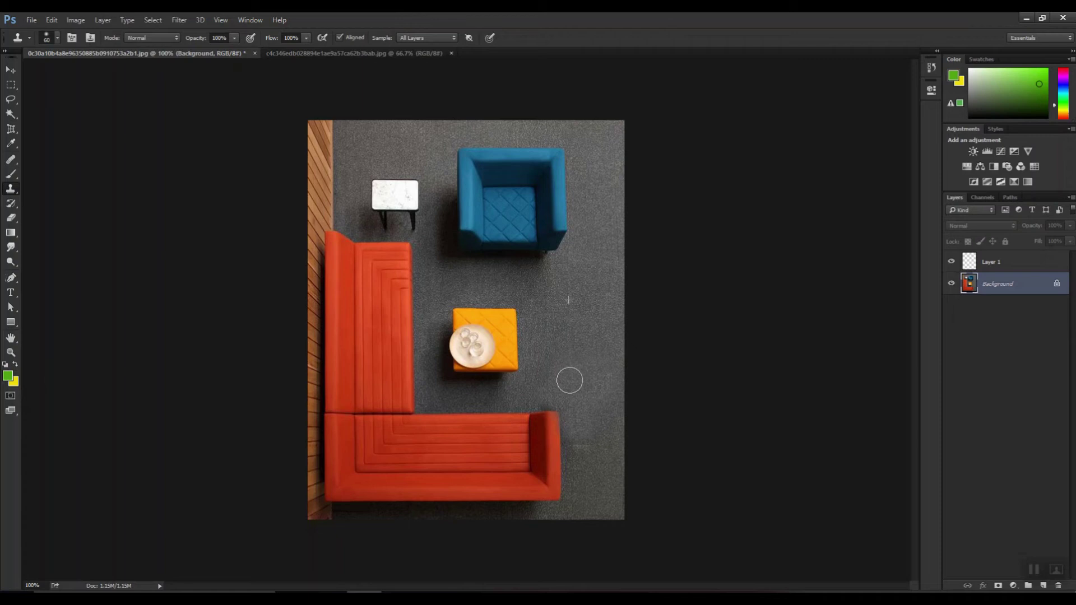
{"action": "mouse_move", "coordinate": [566, 385]}
{"action": "left_mouse_down"}
{"action": "mouse_move", "coordinate": [599, 370]}
{"action": "mouse_move", "coordinate": [603, 385]}
{"action": "mouse_move", "coordinate": [591, 392]}
{"action": "mouse_move", "coordinate": [562, 389]}
{"action": "mouse_move", "coordinate": [575, 407]}
{"action": "mouse_move", "coordinate": [555, 393]}
{"action": "left_mouse_up"}
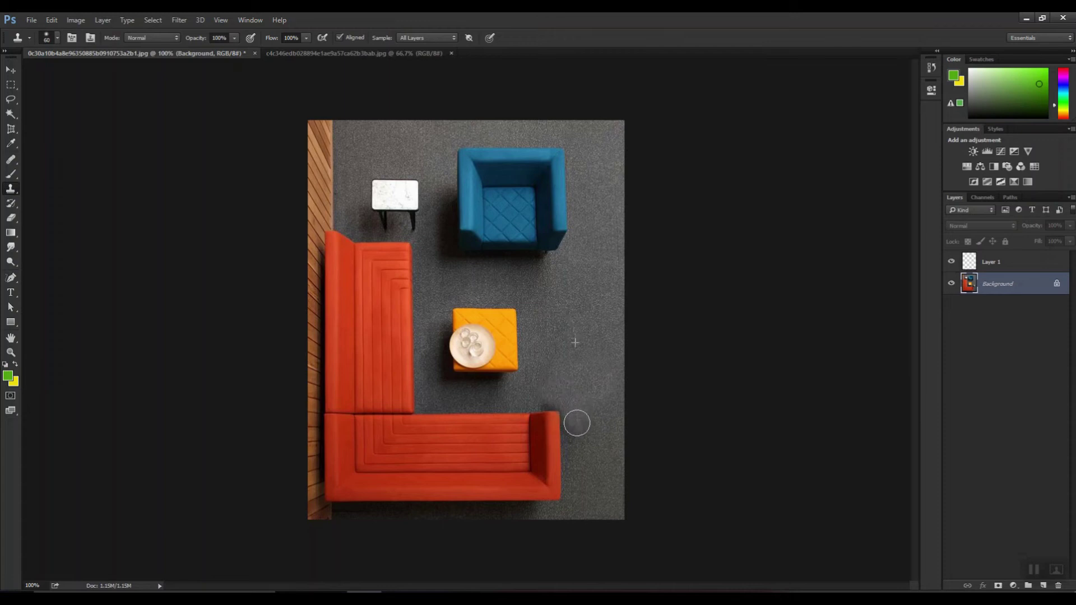
{"action": "left_click_drag", "start_coordinate": [552, 396], "coordinate": [566, 388]}
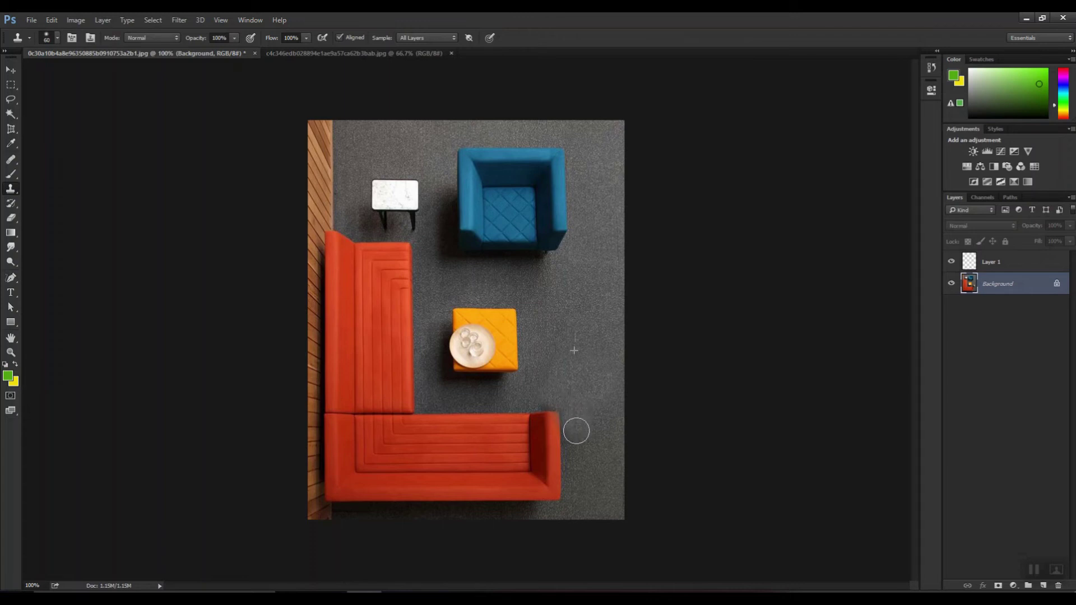
{"action": "mouse_move", "coordinate": [579, 430]}
{"action": "left_mouse_down"}
{"action": "mouse_move", "coordinate": [594, 400]}
{"action": "mouse_move", "coordinate": [563, 383]}
{"action": "left_mouse_up"}
{"action": "mouse_move", "coordinate": [574, 424]}
{"action": "left_mouse_down"}
{"action": "mouse_move", "coordinate": [461, 436]}
{"action": "mouse_move", "coordinate": [555, 432]}
{"action": "mouse_move", "coordinate": [501, 418]}
{"action": "mouse_move", "coordinate": [539, 413]}
{"action": "mouse_move", "coordinate": [448, 414]}
{"action": "mouse_move", "coordinate": [484, 420]}
{"action": "mouse_move", "coordinate": [440, 410]}
{"action": "mouse_move", "coordinate": [506, 419]}
{"action": "mouse_move", "coordinate": [446, 431]}
{"action": "mouse_move", "coordinate": [451, 474]}
{"action": "mouse_move", "coordinate": [480, 440]}
{"action": "mouse_move", "coordinate": [542, 447]}
{"action": "mouse_move", "coordinate": [496, 457]}
{"action": "mouse_move", "coordinate": [592, 460]}
{"action": "mouse_move", "coordinate": [468, 473]}
{"action": "mouse_move", "coordinate": [451, 488]}
{"action": "left_mouse_up"}
{"action": "mouse_move", "coordinate": [496, 494]}
{"action": "left_mouse_down"}
{"action": "mouse_move", "coordinate": [517, 476]}
{"action": "mouse_move", "coordinate": [560, 500]}
{"action": "mouse_move", "coordinate": [560, 452]}
{"action": "left_mouse_up"}
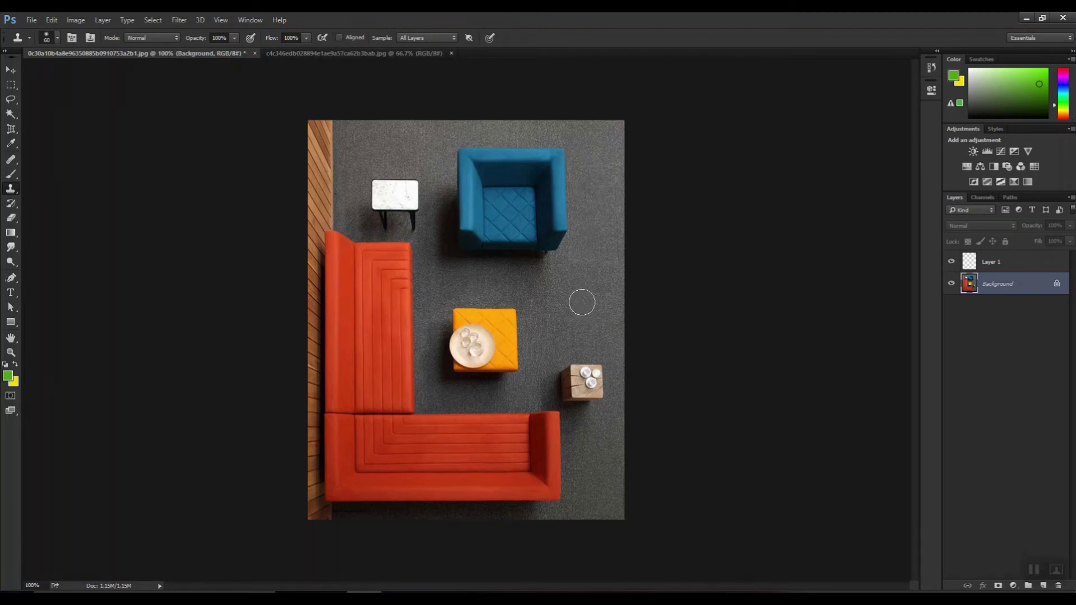
- With Aligned off, sample the plate on the yellow ottoman and clone copies of the ottoman onto the carpet and beside the blue armchair
{"action": "left_click", "coordinate": [340, 37]}
{"action": "left_click_drag", "start_coordinate": [483, 352], "coordinate": [495, 345]}
{"action": "key", "text": "ctrl+z"}
{"action": "left_click", "coordinate": [481, 337], "text": "alt"}
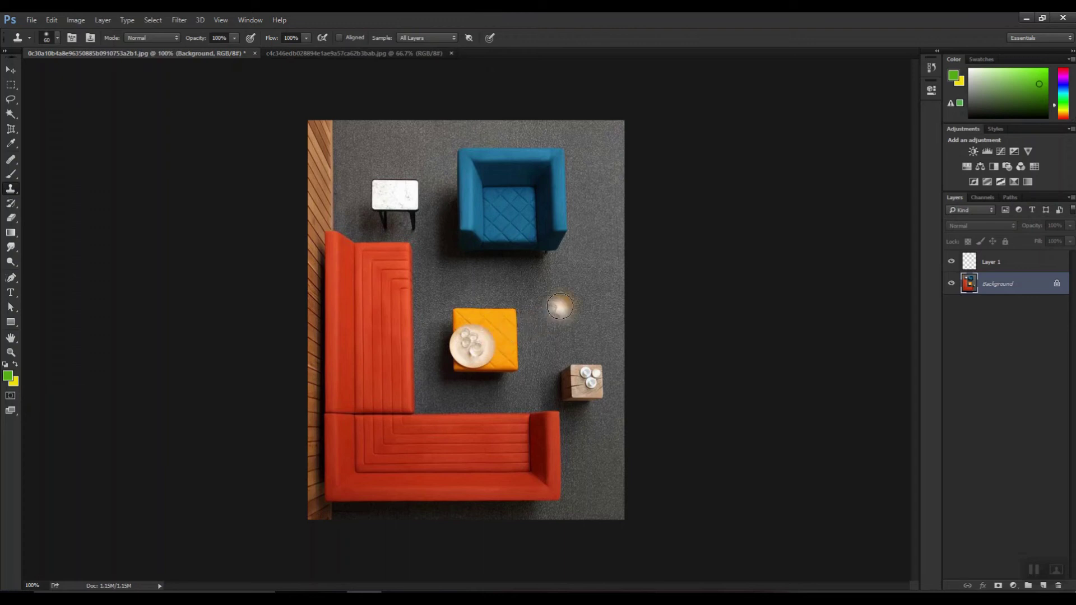
{"action": "mouse_move", "coordinate": [563, 309]}
{"action": "left_mouse_down"}
{"action": "mouse_move", "coordinate": [596, 299]}
{"action": "mouse_move", "coordinate": [591, 330]}
{"action": "mouse_move", "coordinate": [539, 332]}
{"action": "mouse_move", "coordinate": [540, 293]}
{"action": "mouse_move", "coordinate": [553, 290]}
{"action": "mouse_move", "coordinate": [588, 288]}
{"action": "mouse_move", "coordinate": [553, 290]}
{"action": "mouse_move", "coordinate": [537, 308]}
{"action": "mouse_move", "coordinate": [541, 335]}
{"action": "mouse_move", "coordinate": [591, 333]}
{"action": "mouse_move", "coordinate": [594, 290]}
{"action": "mouse_move", "coordinate": [550, 291]}
{"action": "mouse_move", "coordinate": [546, 330]}
{"action": "mouse_move", "coordinate": [589, 337]}
{"action": "left_mouse_up"}
{"action": "mouse_move", "coordinate": [593, 230]}
{"action": "left_mouse_down"}
{"action": "mouse_move", "coordinate": [614, 254]}
{"action": "mouse_move", "coordinate": [579, 258]}
{"action": "mouse_move", "coordinate": [575, 209]}
{"action": "mouse_move", "coordinate": [612, 207]}
{"action": "mouse_move", "coordinate": [622, 222]}
{"action": "mouse_move", "coordinate": [610, 248]}
{"action": "mouse_move", "coordinate": [569, 256]}
{"action": "mouse_move", "coordinate": [566, 206]}
{"action": "mouse_move", "coordinate": [617, 206]}
{"action": "mouse_move", "coordinate": [622, 252]}
{"action": "mouse_move", "coordinate": [604, 260]}
{"action": "mouse_move", "coordinate": [567, 262]}
{"action": "mouse_move", "coordinate": [563, 216]}
{"action": "mouse_move", "coordinate": [612, 210]}
{"action": "mouse_move", "coordinate": [601, 272]}
{"action": "mouse_move", "coordinate": [563, 245]}
{"action": "left_mouse_up"}
{"action": "key", "text": "ctrl+z"}
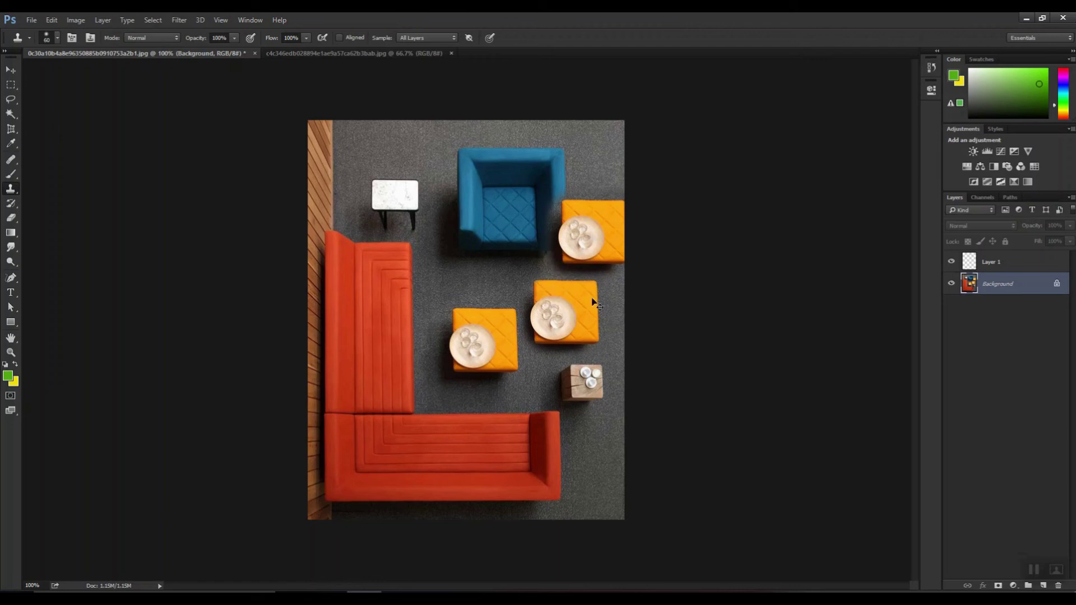
- Undo the cloned ottomans, turn Aligned back on, and try a single clone stamp on the blue armchair, undoing it
{"action": "key", "text": "ctrl+alt+z"}
{"action": "key", "text": "ctrl+alt+z"}
{"action": "key", "text": "ctrl+alt+z"}
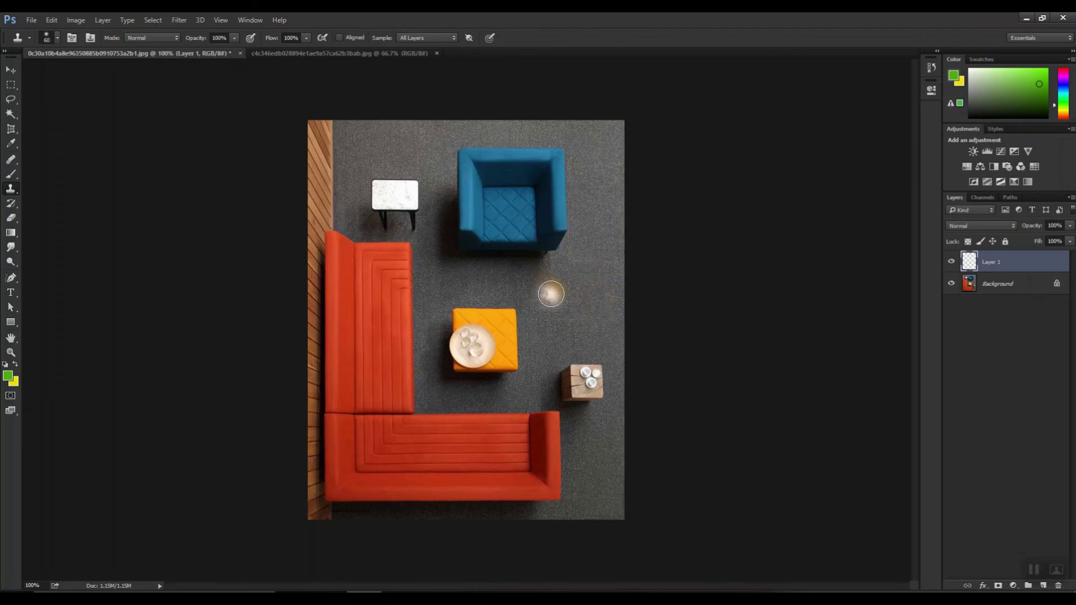
{"action": "left_click", "coordinate": [339, 37]}
{"action": "left_click", "coordinate": [476, 224]}
{"action": "key", "text": "ctrl+z"}
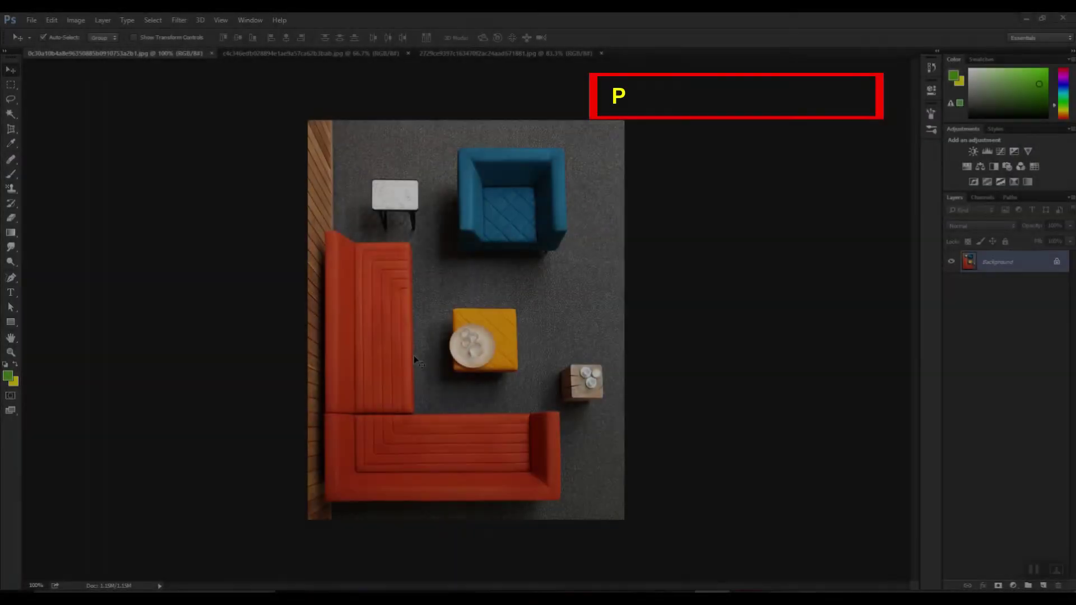
- Activate the Pattern Stamp tool and append the Nature Patterns set to the available patterns
{"action": "left_click", "coordinate": [12, 190]}
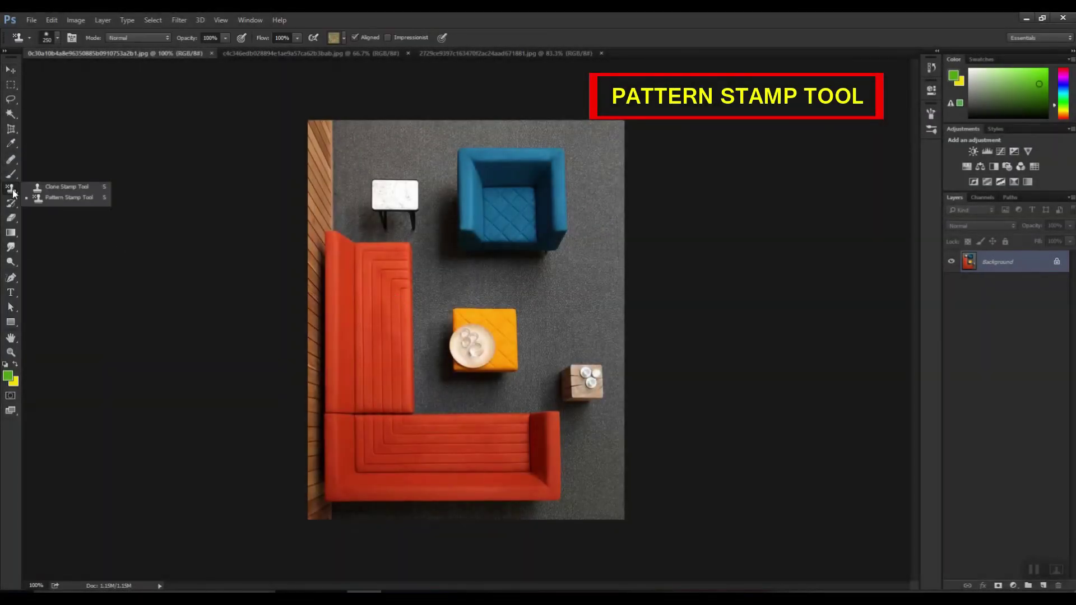
{"action": "left_click", "coordinate": [35, 199]}
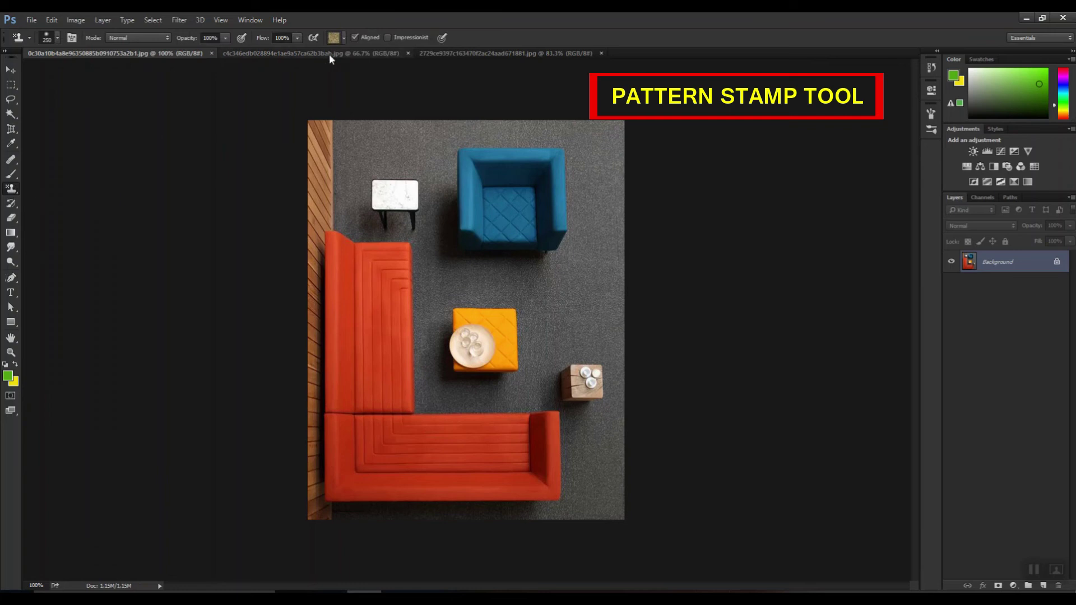
{"action": "left_click", "coordinate": [345, 37]}
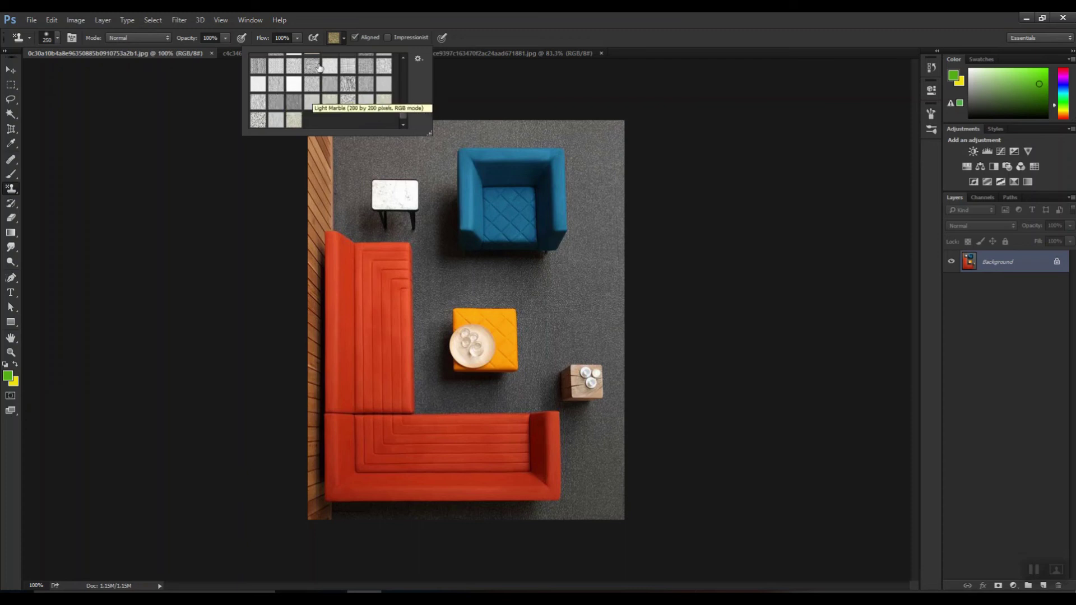
{"action": "left_click", "coordinate": [418, 59]}
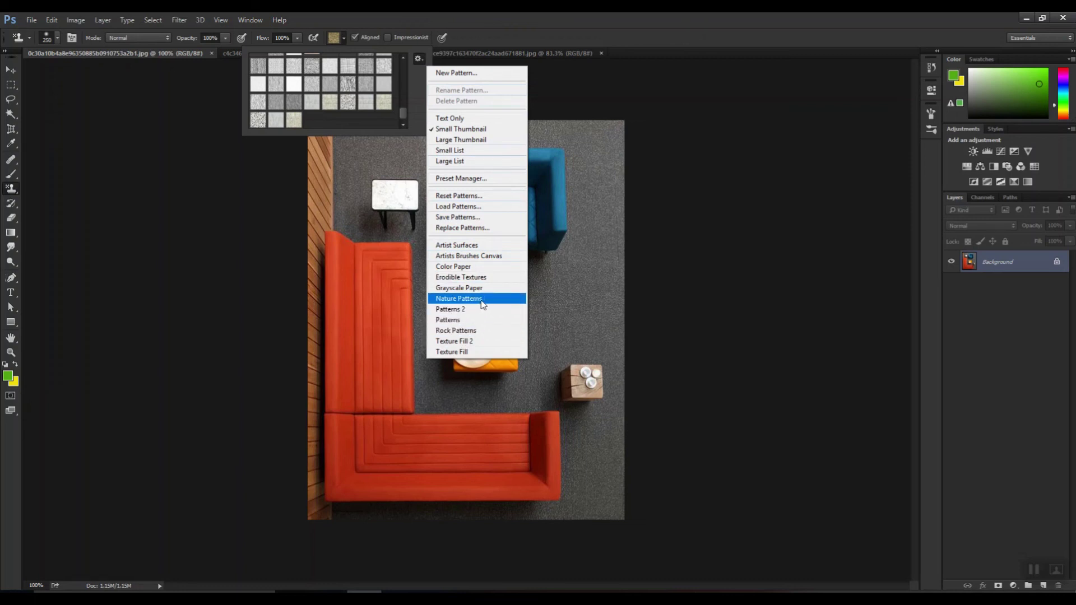
{"action": "left_click", "coordinate": [499, 300]}
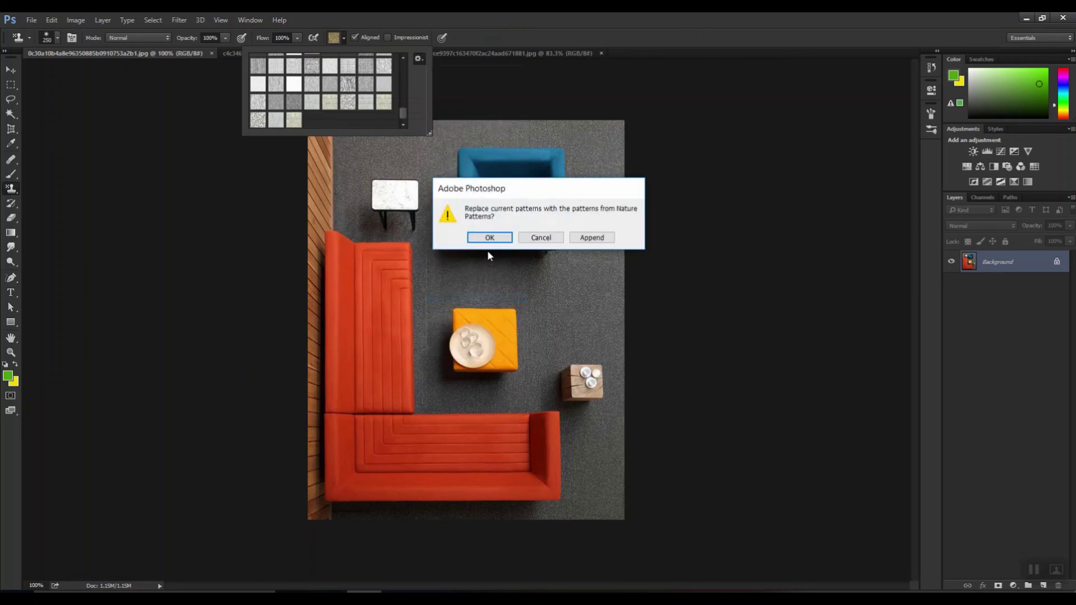
{"action": "left_click", "coordinate": [570, 239]}
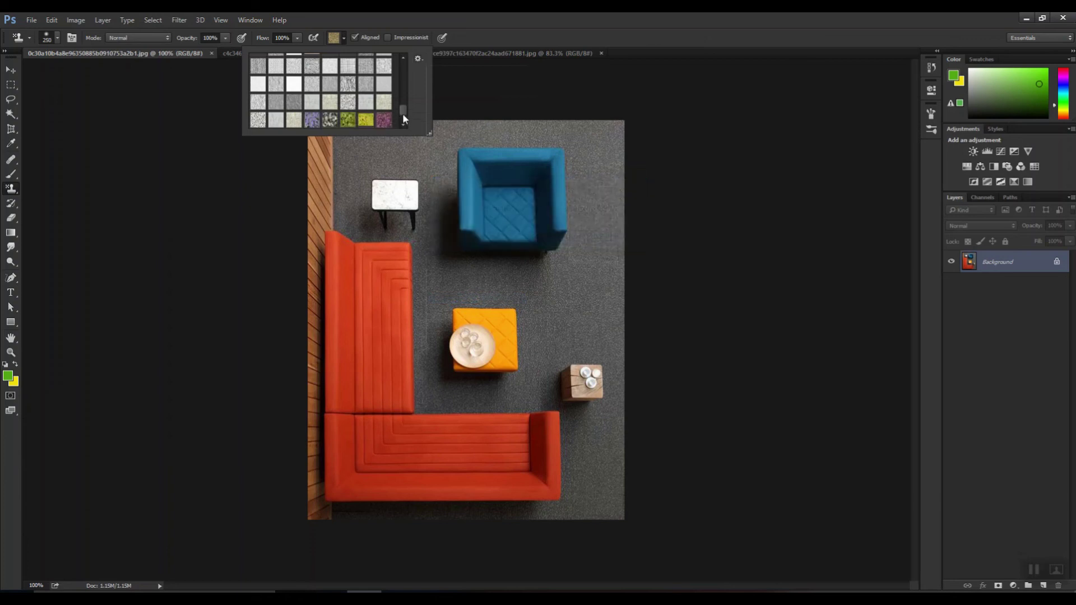
{"action": "scroll", "coordinate": [402, 113], "scroll_direction": "down", "scroll_amount": 1}
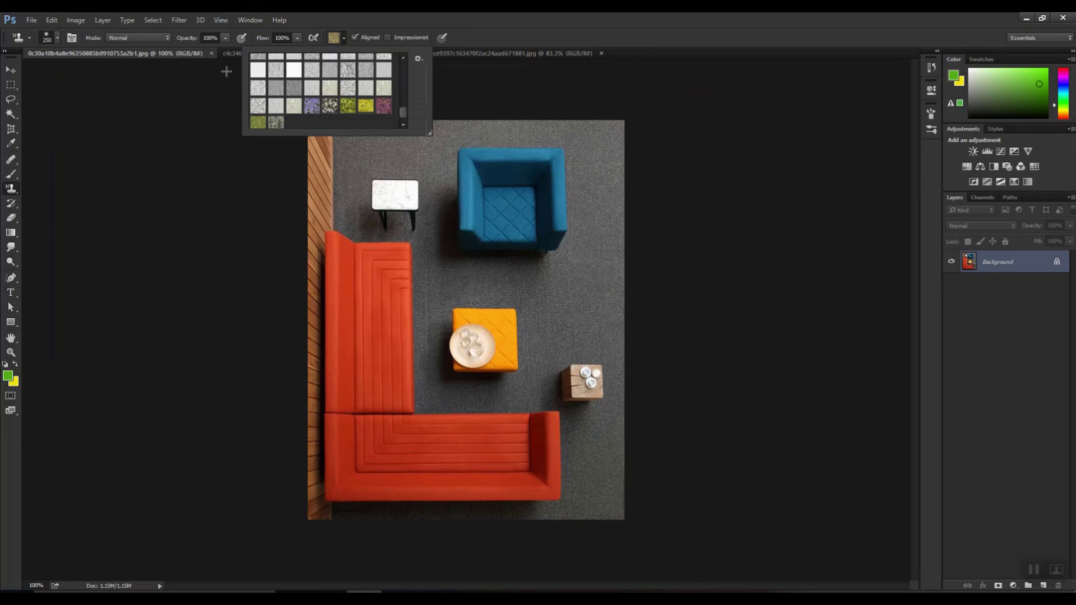
- Define the teal line-art image as a new pattern, keeping its file name as the pattern name, and check the pattern list
{"action": "left_click", "coordinate": [228, 53]}
{"action": "left_click", "coordinate": [228, 54]}
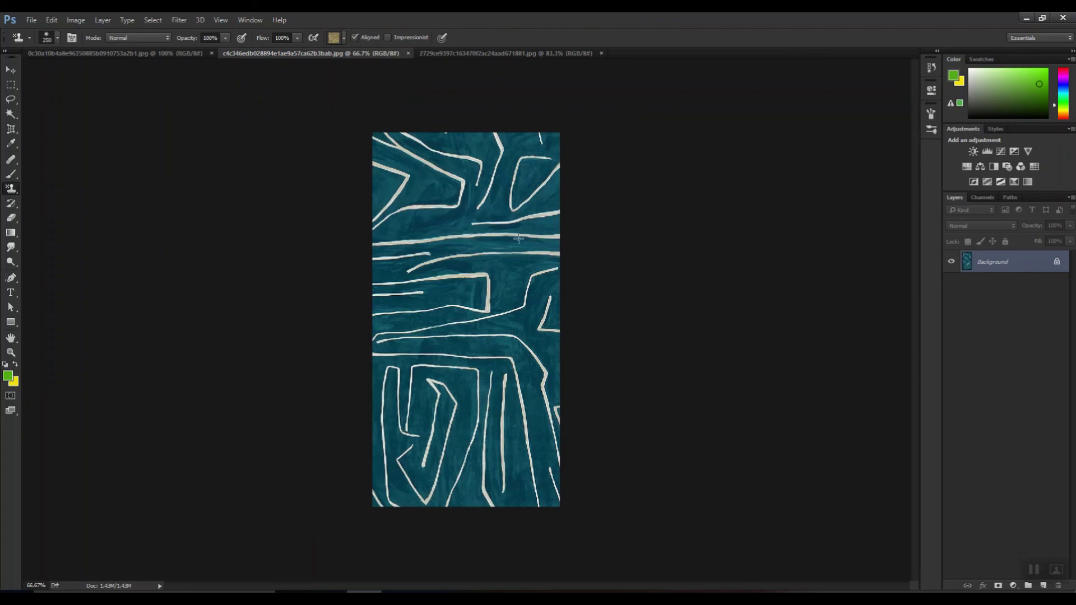
{"action": "left_click", "coordinate": [51, 20]}
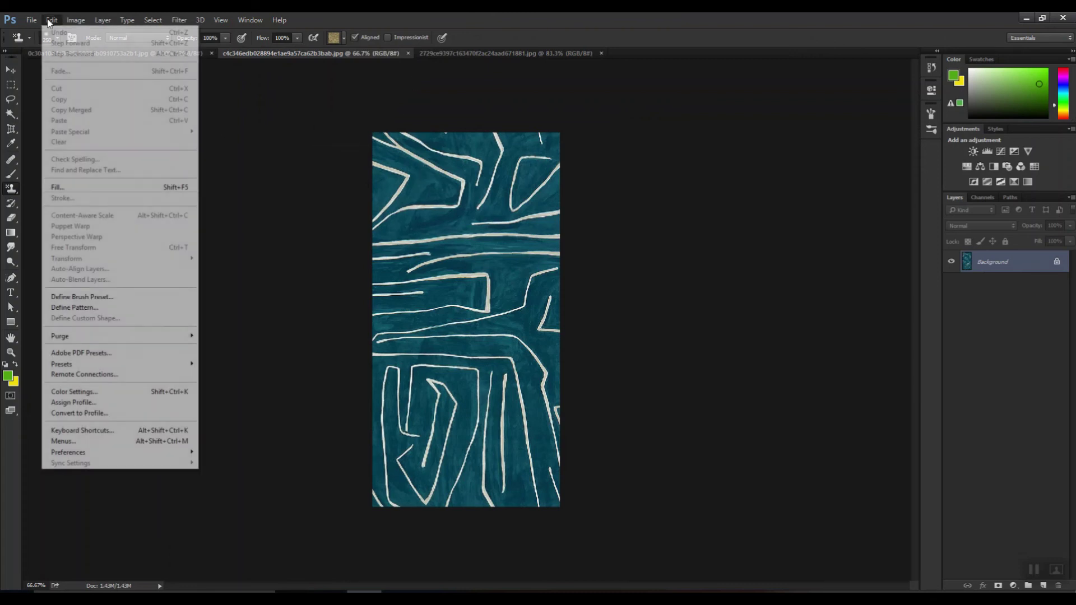
{"action": "left_click", "coordinate": [161, 308]}
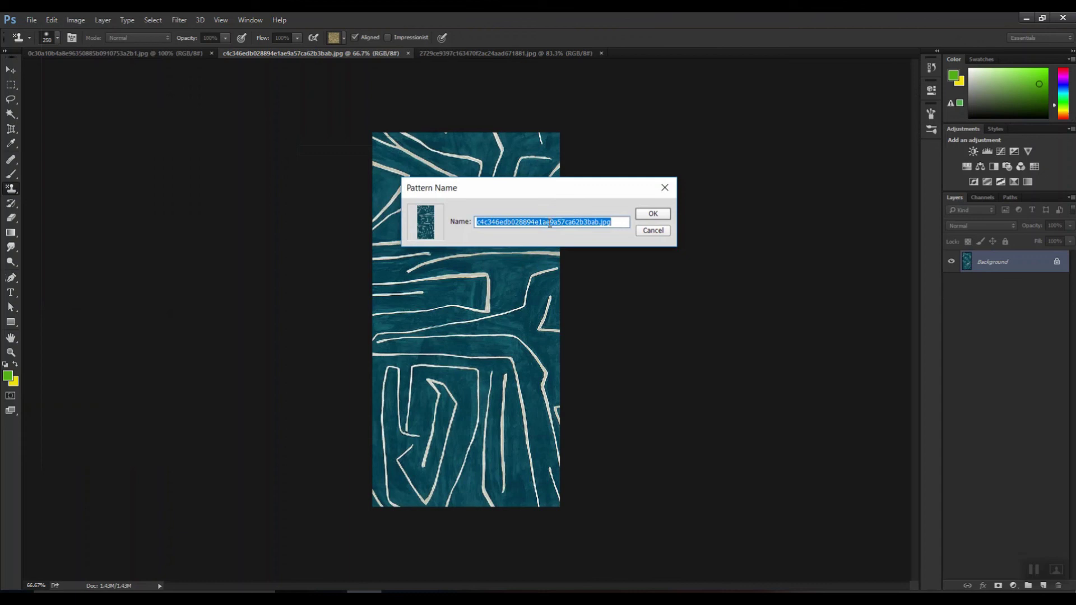
{"action": "left_click", "coordinate": [650, 215]}
{"action": "left_click", "coordinate": [345, 37]}
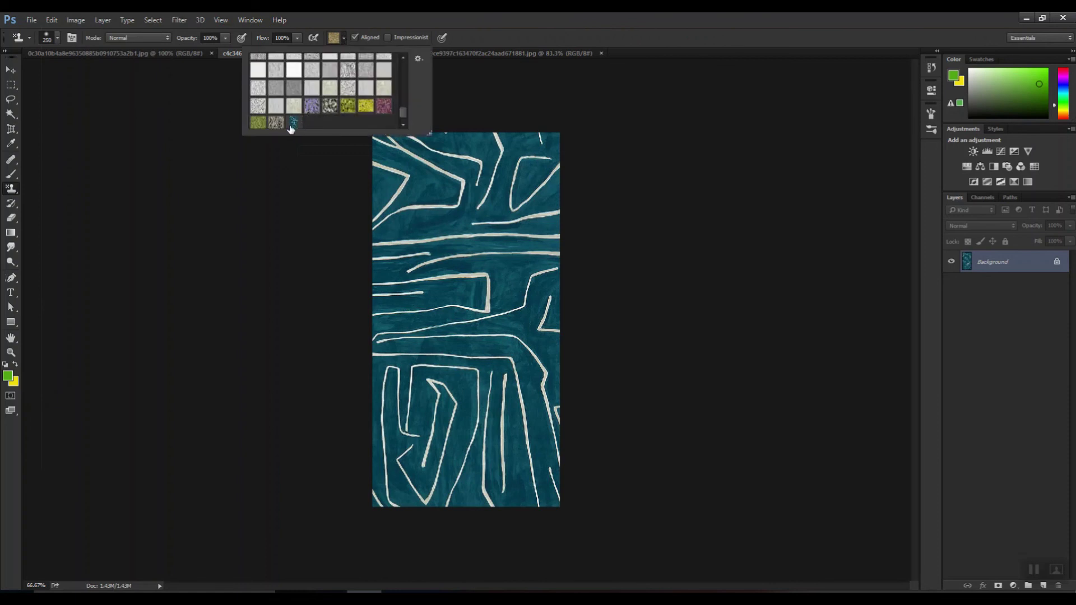
{"action": "left_click", "coordinate": [343, 39]}
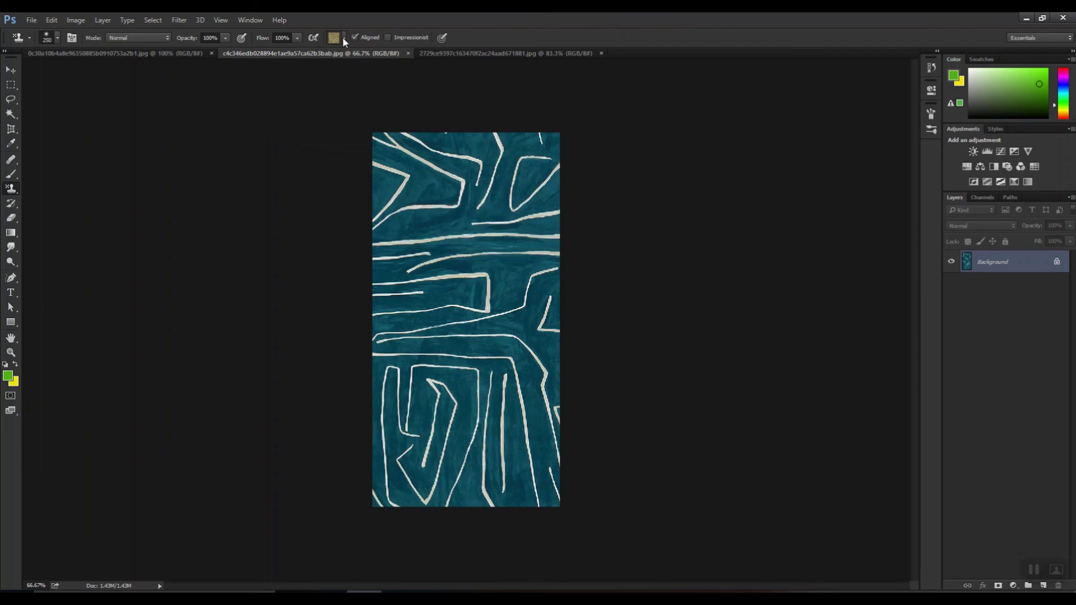
- In the sky-and-field image, select the upper part of the sky across the full image width with the Rectangular Marquee tool
{"action": "left_click", "coordinate": [443, 54]}
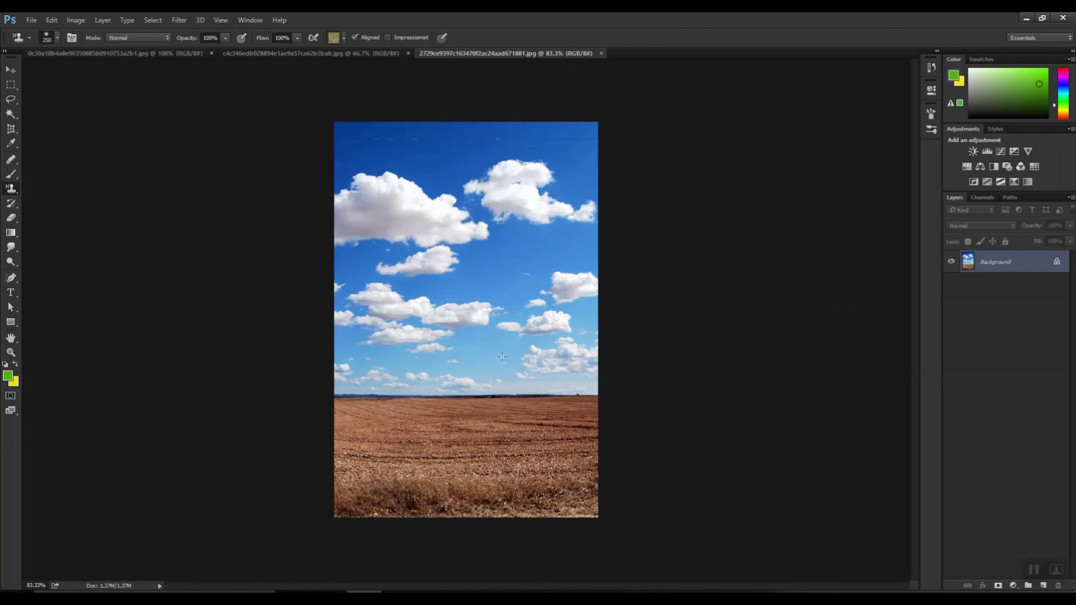
{"action": "left_click", "coordinate": [11, 85]}
{"action": "left_click", "coordinate": [59, 88]}
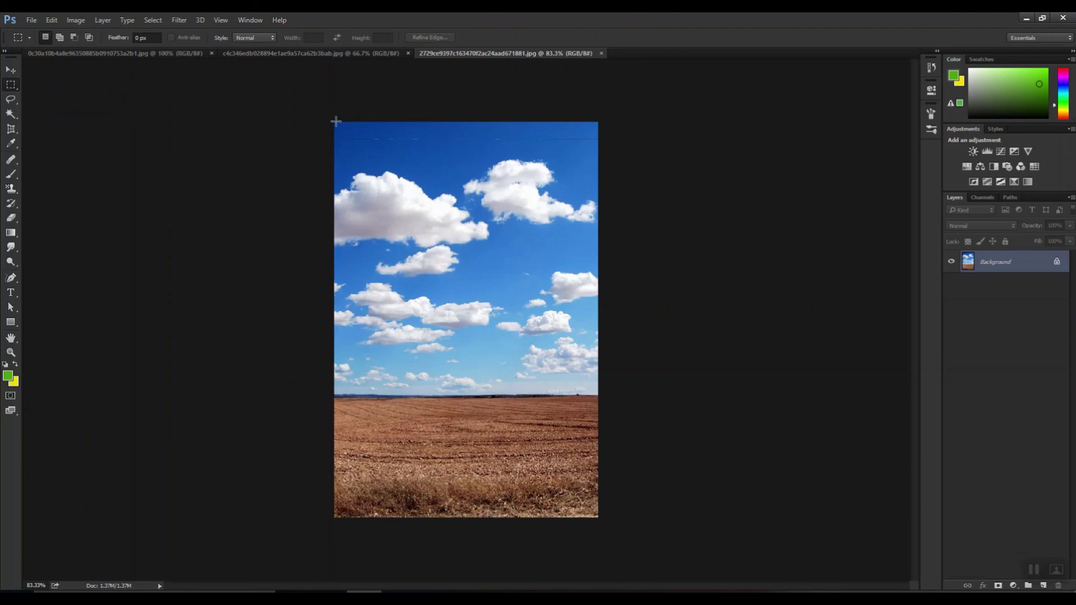
{"action": "left_click_drag", "start_coordinate": [335, 120], "coordinate": [624, 276]}
{"action": "scroll", "coordinate": [475, 177], "scroll_direction": "up", "scroll_amount": 3}
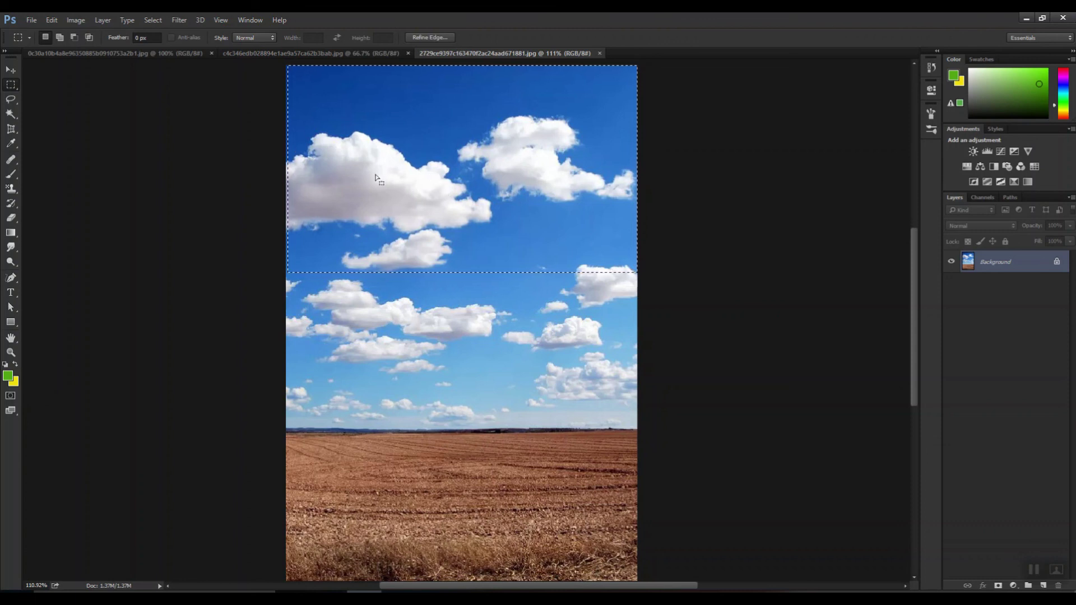
- Define the selected sky area as a new pattern named Pattern 45 and check the Pattern Stamp tool's pattern list
{"action": "left_click", "coordinate": [52, 19]}
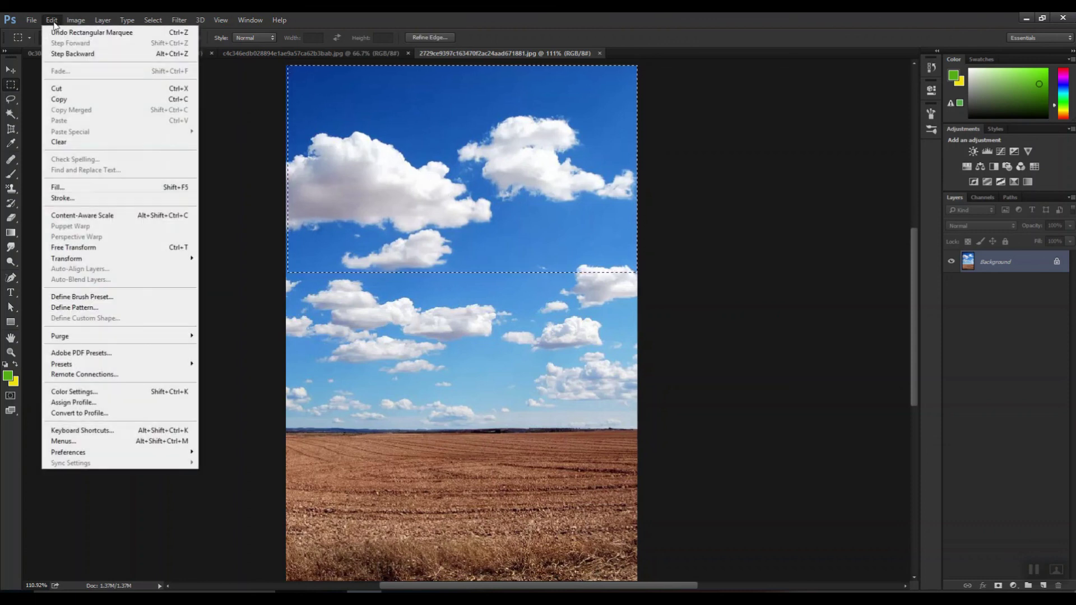
{"action": "left_click", "coordinate": [107, 309]}
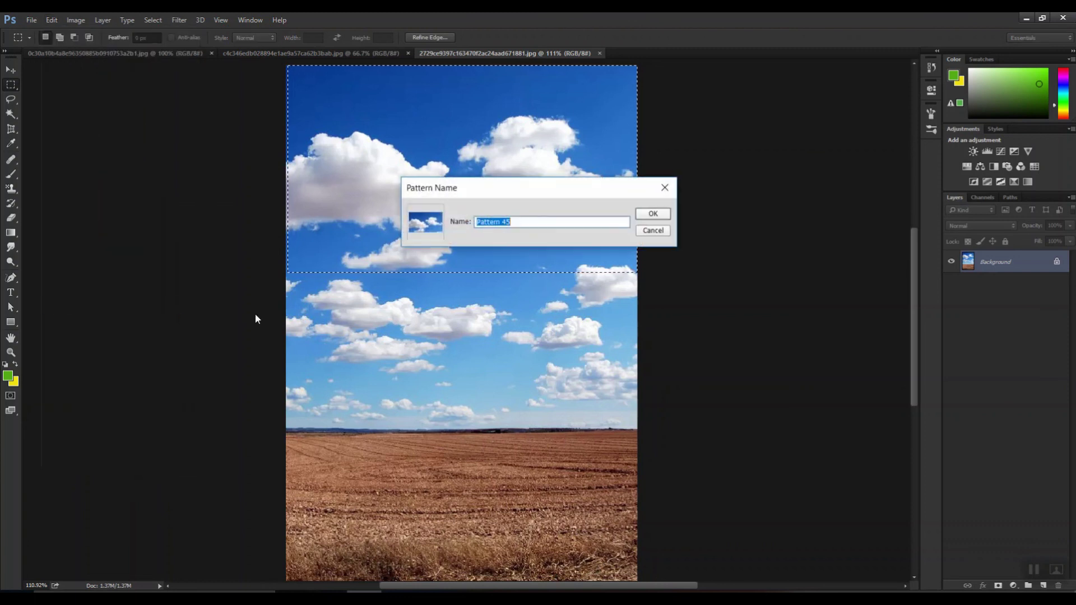
{"action": "left_click", "coordinate": [651, 213]}
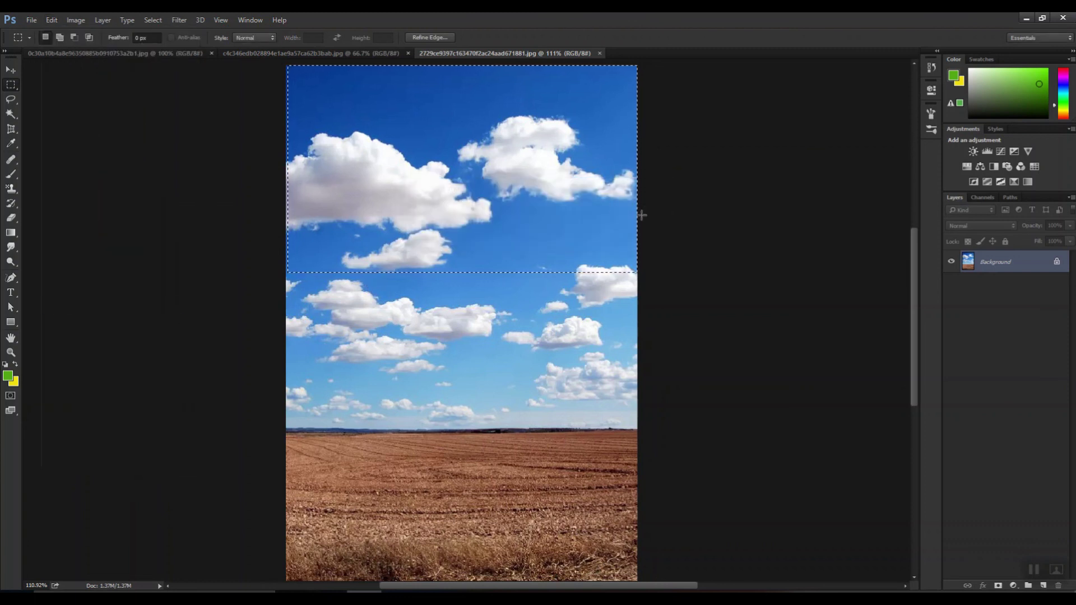
{"action": "left_click", "coordinate": [10, 189]}
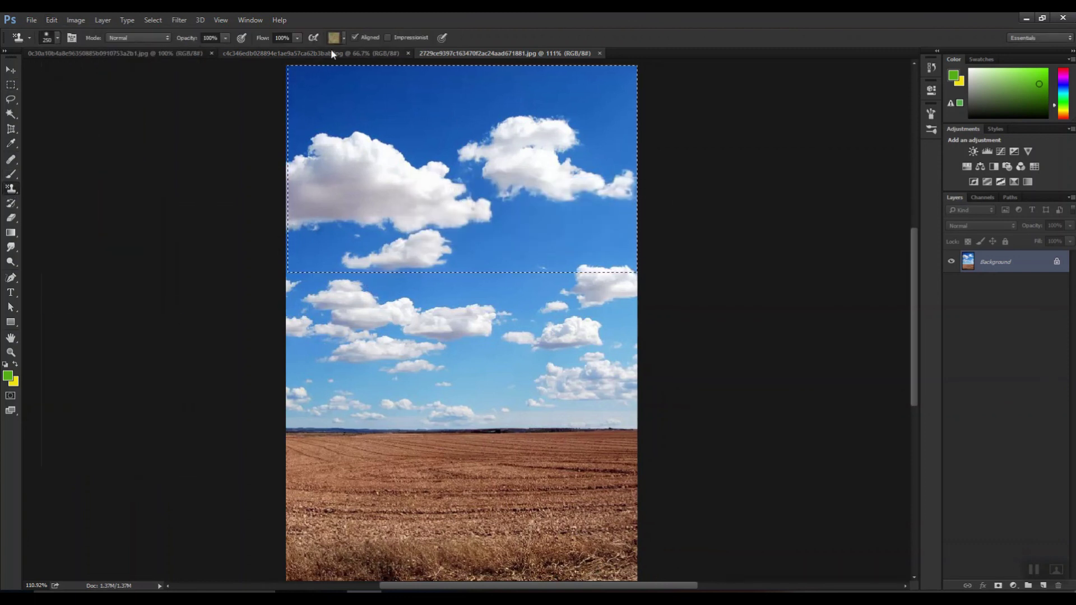
{"action": "left_click", "coordinate": [344, 37]}
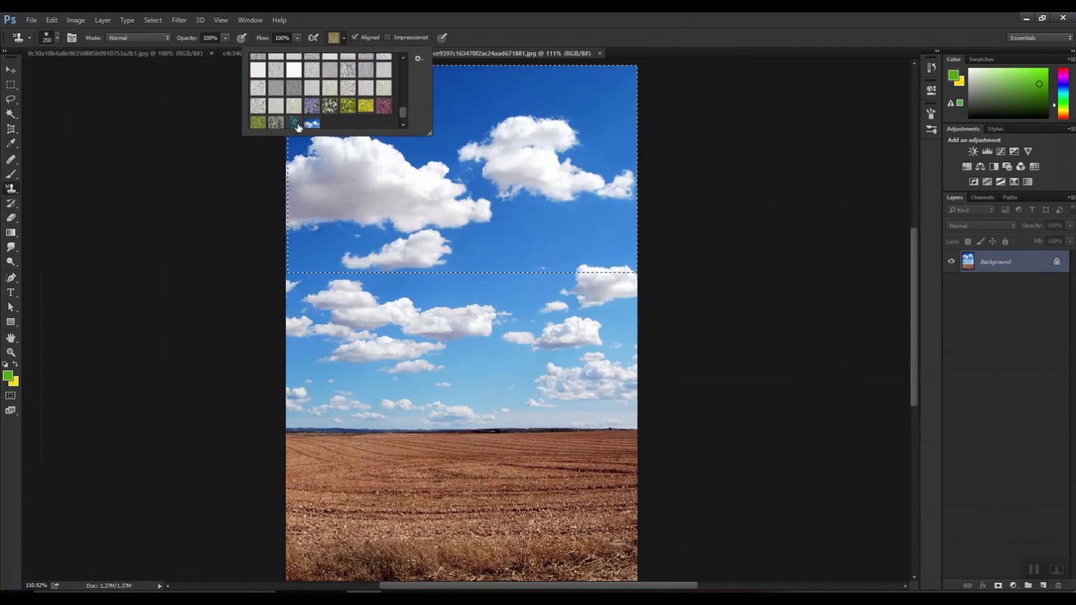
- Switch to the blank Untitled-1 document and choose the custom teal line-art pattern for the Pattern Stamp tool
{"action": "left_click", "coordinate": [54, 58]}
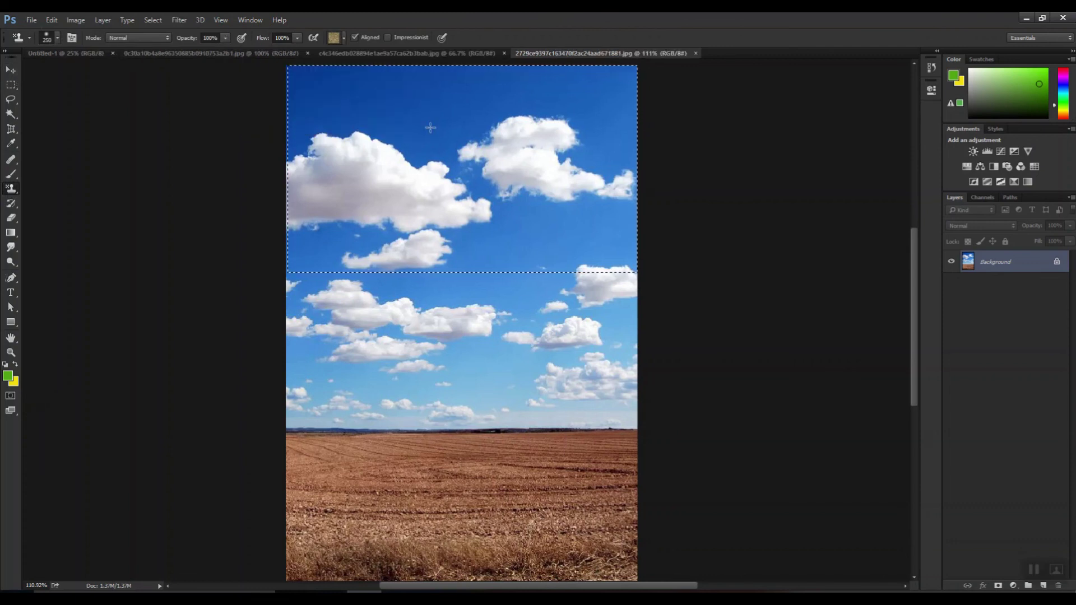
{"action": "left_click", "coordinate": [84, 53]}
{"action": "right_click", "coordinate": [11, 190]}
{"action": "left_click", "coordinate": [344, 38]}
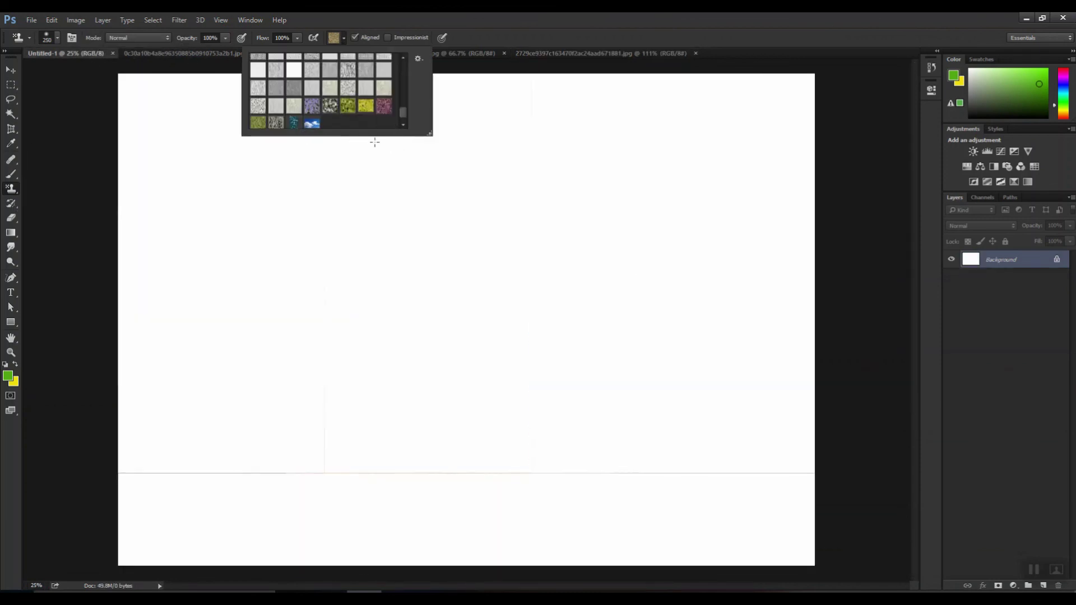
{"action": "left_click", "coordinate": [294, 123]}
- Enlarge the brush to 800 px and paint the teal line-art pattern over the entire blank canvas
{"action": "left_click", "coordinate": [152, 102]}
{"action": "key", "text": "bracketright"}
{"action": "key", "text": "bracketright"}
{"action": "key", "text": "bracketright"}
{"action": "key", "text": "bracketright"}
{"action": "key", "text": "bracketright"}
{"action": "key", "text": "bracketright"}
{"action": "mouse_move", "coordinate": [144, 106]}
{"action": "left_mouse_down"}
{"action": "mouse_move", "coordinate": [801, 112]}
{"action": "mouse_move", "coordinate": [81, 191]}
{"action": "mouse_move", "coordinate": [313, 236]}
{"action": "mouse_move", "coordinate": [370, 269]}
{"action": "mouse_move", "coordinate": [857, 281]}
{"action": "mouse_move", "coordinate": [379, 434]}
{"action": "mouse_move", "coordinate": [151, 392]}
{"action": "mouse_move", "coordinate": [319, 523]}
{"action": "mouse_move", "coordinate": [185, 549]}
{"action": "mouse_move", "coordinate": [638, 478]}
{"action": "mouse_move", "coordinate": [644, 560]}
{"action": "mouse_move", "coordinate": [635, 537]}
{"action": "left_mouse_up"}
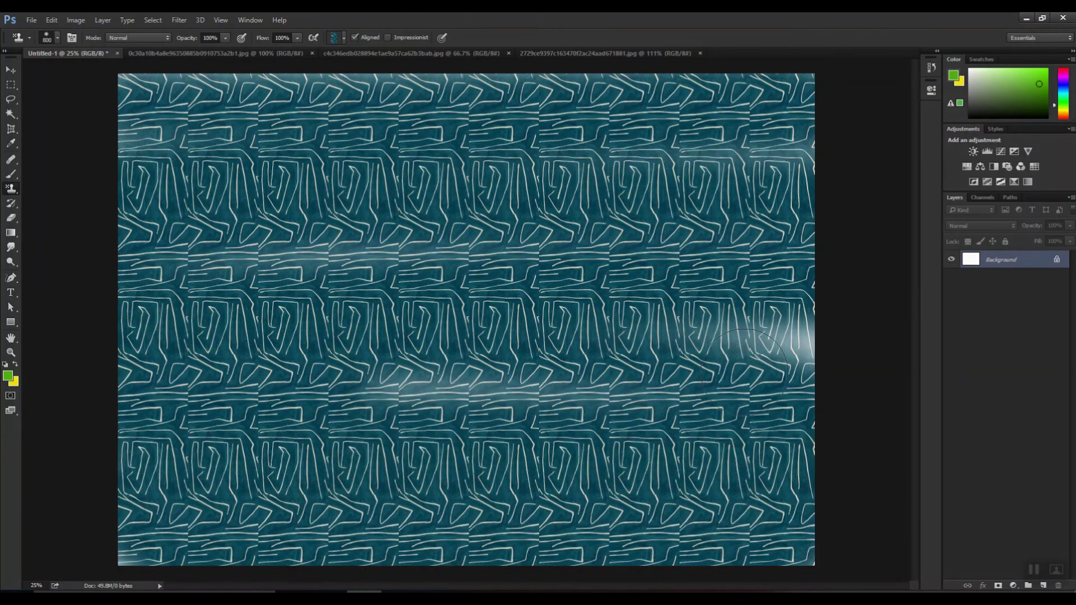
{"action": "mouse_move", "coordinate": [744, 367]}
{"action": "left_mouse_down"}
{"action": "mouse_move", "coordinate": [759, 346]}
{"action": "mouse_move", "coordinate": [739, 360]}
{"action": "left_mouse_up"}
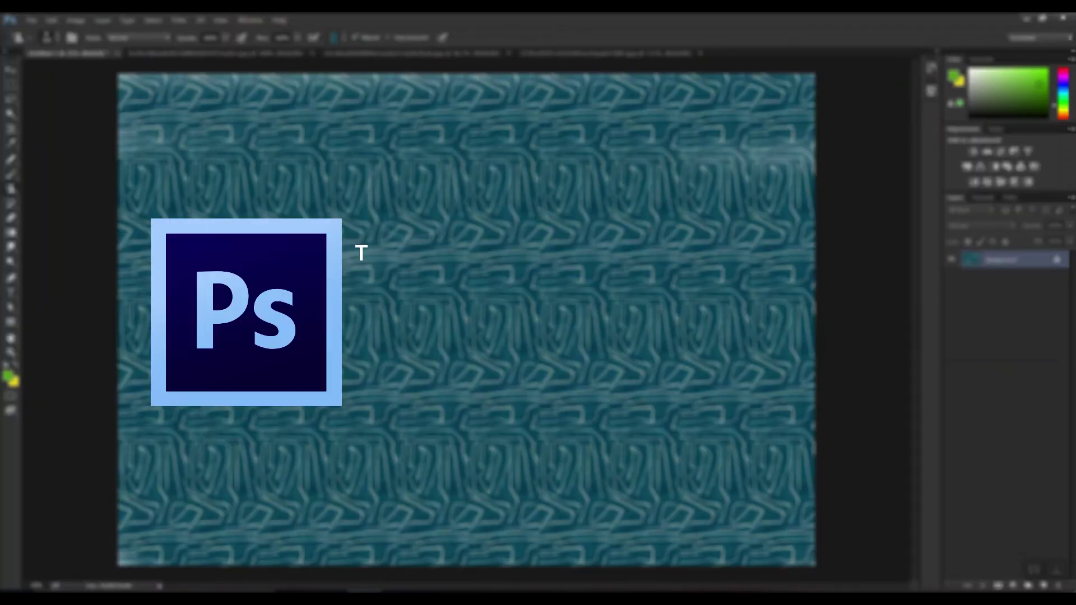